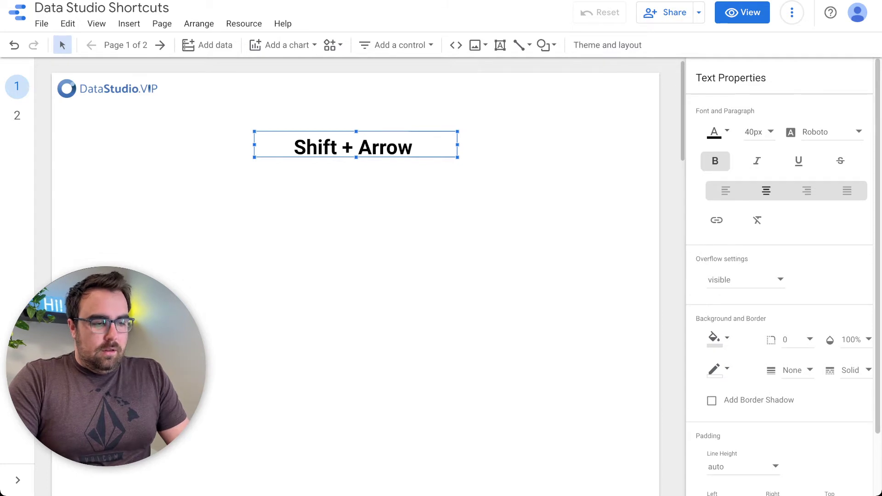
Duplicate the "Shift + Arrow" text box and set the report layout's grid size to 25 px
key("ctrl+d")
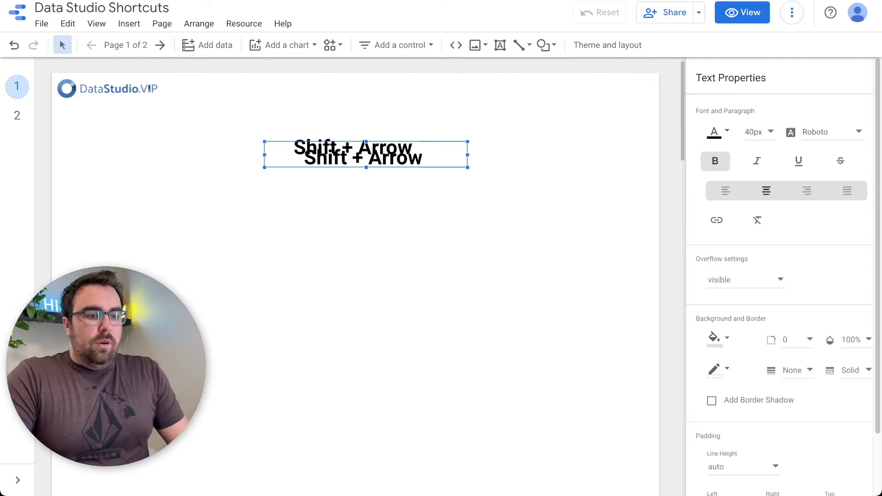
left_click(608, 44)
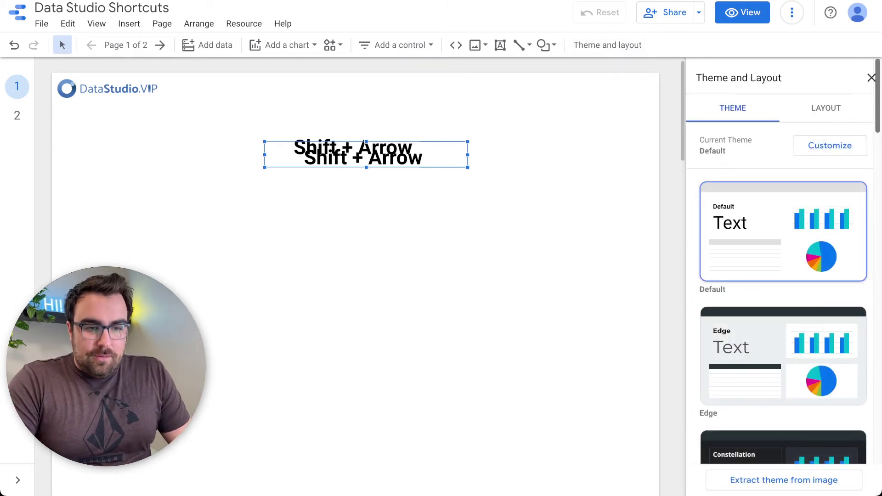
left_click(826, 107)
scroll(781, 276, "down", 4)
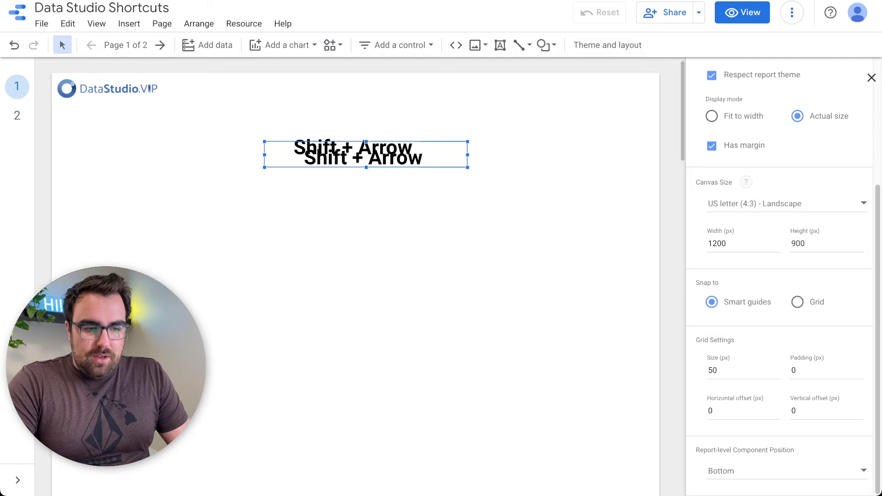
double_click(713, 370)
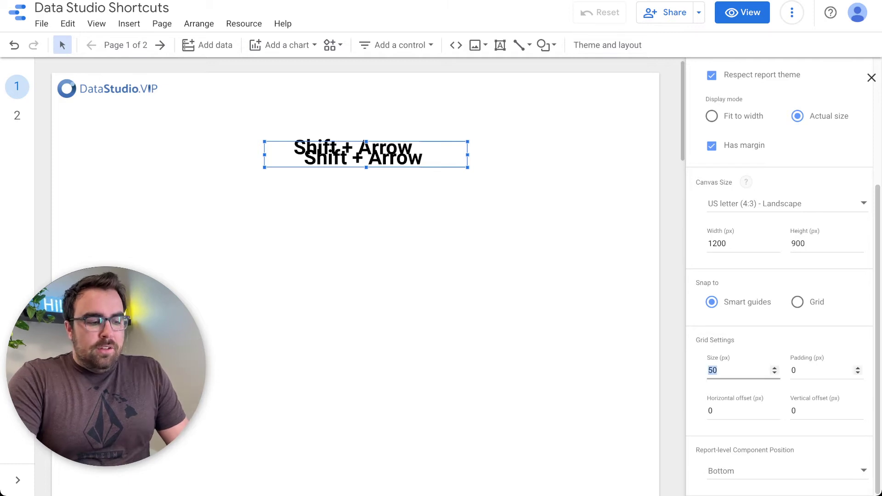
type("25")
key("Return")
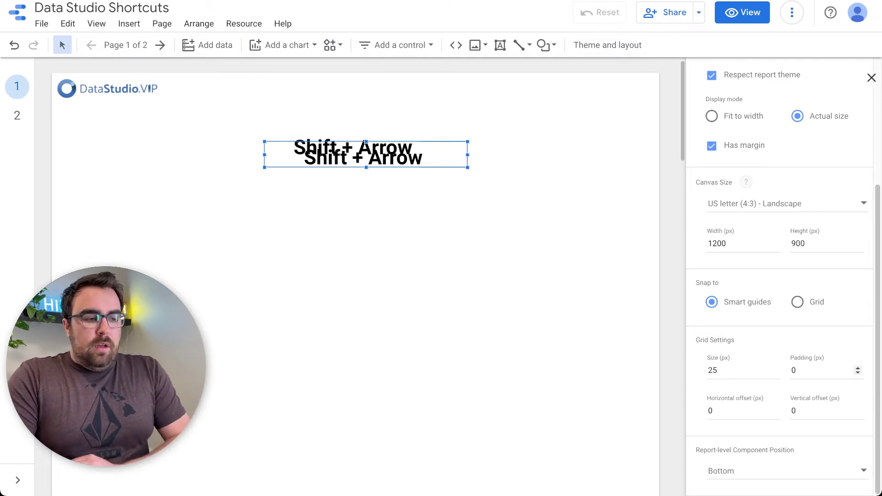
Nudge the duplicated "Shift + Arrow" text box right and slightly up, so it sits offset from the original
left_click(367, 221)
left_click(363, 158)
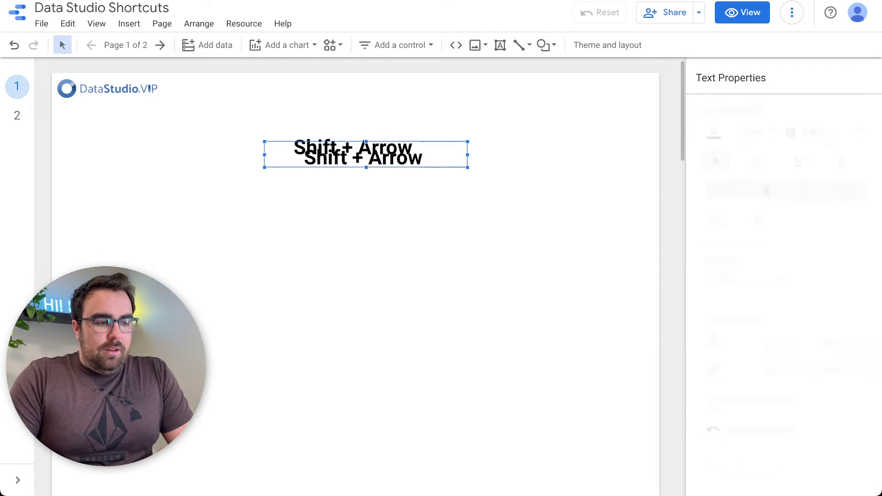
key("Left")
key("Left")
key("shift+Right")
key("shift+Right")
key("shift+Right")
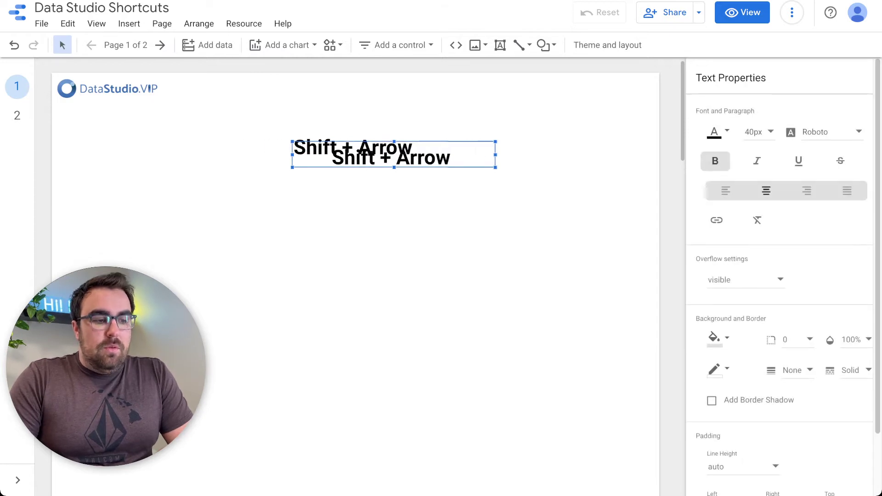
key("shift+Up")
key("shift+Up")
key("shift+Up")
key("shift+Left")
key("shift+Down")
key("shift+Down")
key("shift+Down")
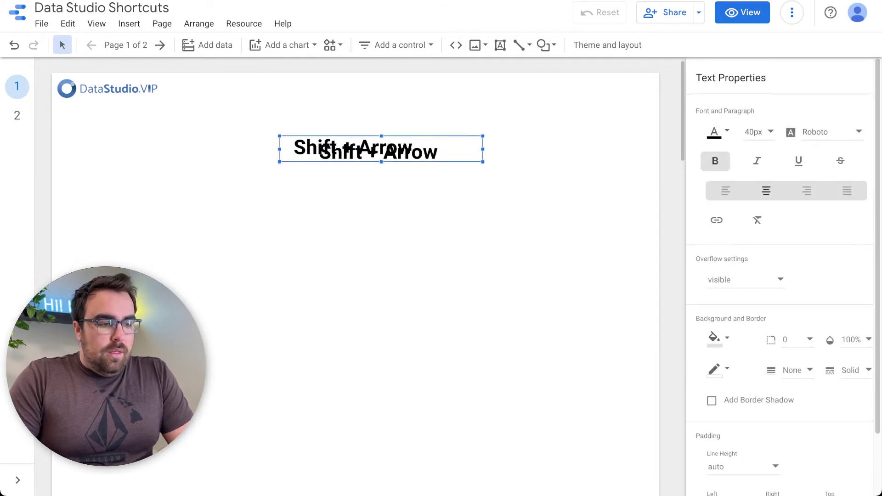
key("shift+Up")
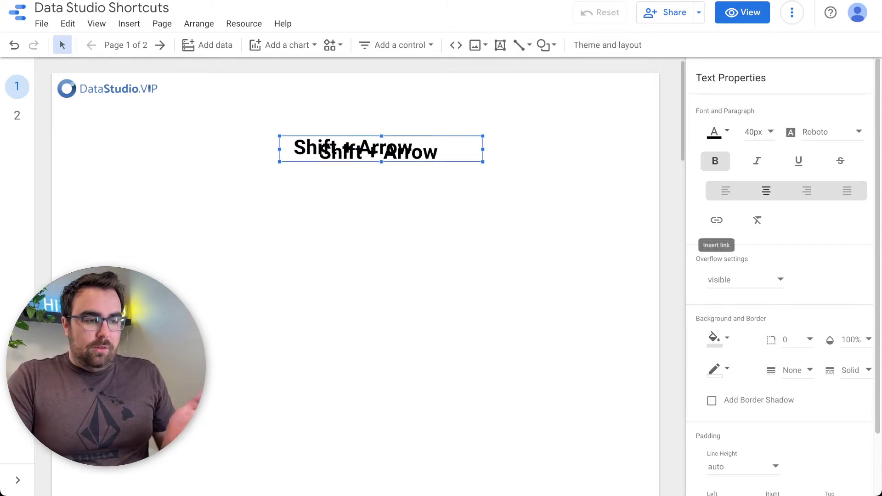
Move the duplicated text box up and left in fine increments until it lines up over the original, and deselect it
left_click(542, 202)
left_click(405, 152)
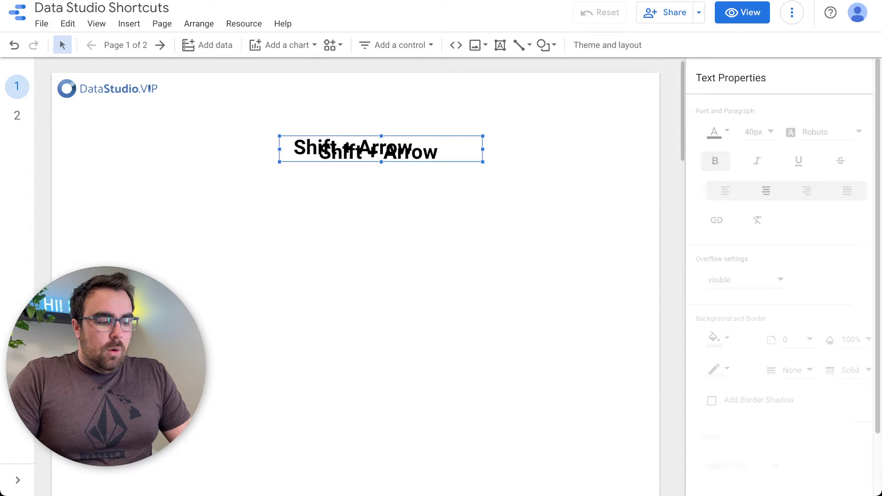
key("shift+Up")
key("shift+Up")
key("shift+Up")
key("shift+Up")
key("shift+Up")
key("shift+Up")
key("shift+Up")
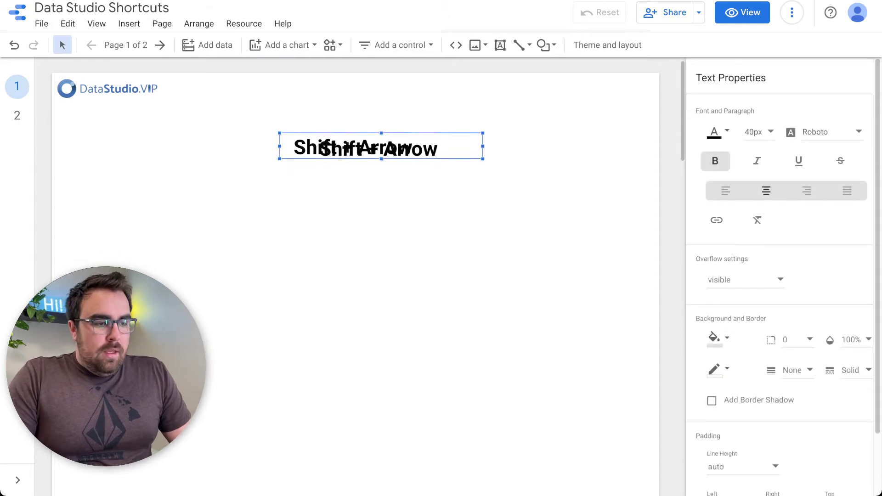
key("shift+Left")
key("shift+Left")
key("shift+Left")
key("shift+Left")
key("shift+Left")
key("shift+Left")
key("shift+Left")
key("shift+Left")
key("shift+Left")
key("shift+Left")
key("shift+Left")
key("shift+Left")
key("shift+Left")
key("shift+Left")
key("shift+Left")
key("shift+Left")
key("shift+Left")
key("shift+Left")
key("shift+Left")
key("shift+Left")
key("shift+Left")
key("shift+Left")
key("shift+Left")
key("shift+Left")
key("shift+Left")
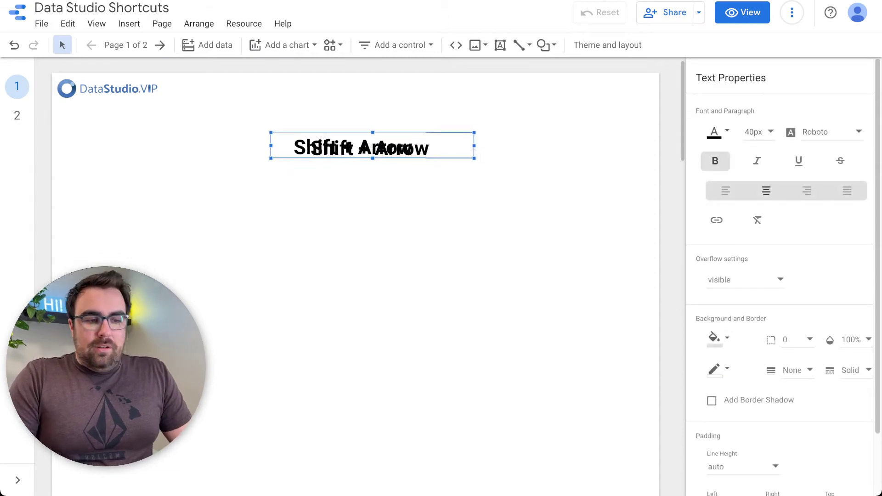
key("shift+Left")
key("shift+Left")
key("shift+Left")
key("shift+Left")
key("shift+Left")
key("shift+Left")
key("shift+Left")
key("shift+Left")
key("shift+Left")
key("shift+Left")
key("shift+Left")
key("shift+Left")
key("shift+Left")
key("shift+Left")
key("shift+Left")
key("shift+Left")
key("shift+Left")
key("shift+Left")
key("shift+Left")
key("shift+Left")
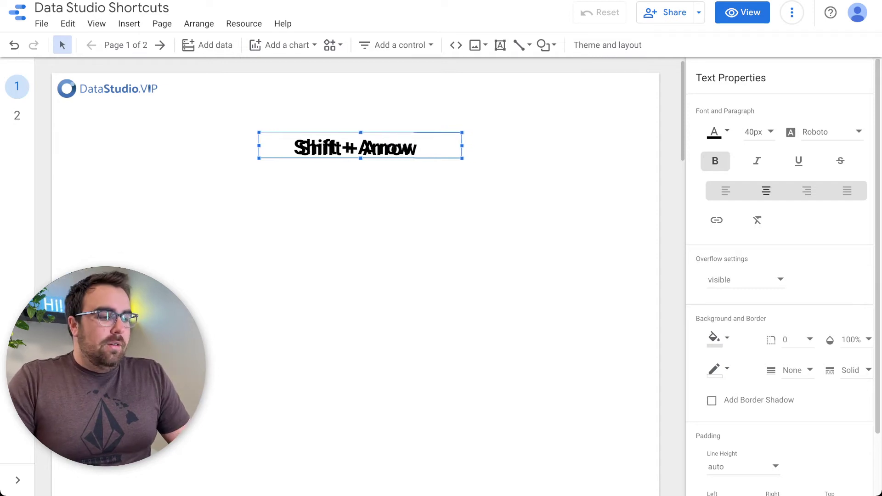
key("shift+Left")
key("shift+Left")
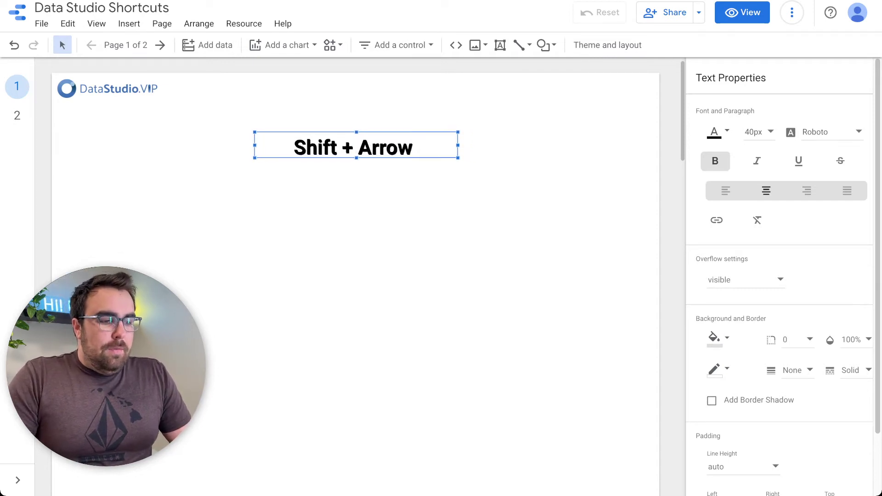
key("Escape")
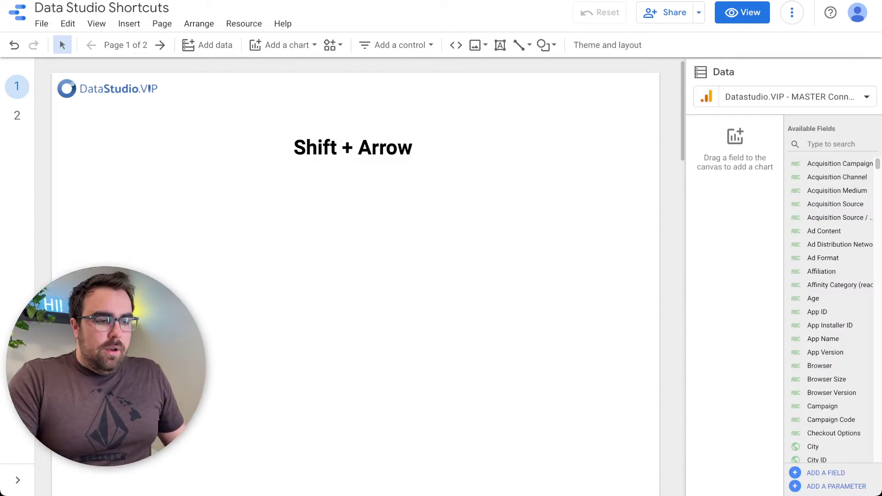
Move the grouped "Command + G" and "Command + Shift + G" text slightly right and ungroup it
scroll(355, 277, "down", 4)
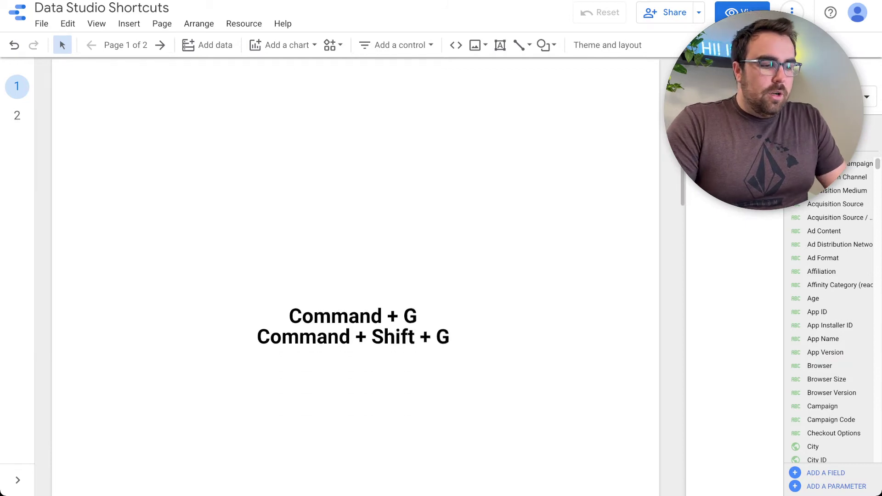
scroll(353, 275, "down", 2)
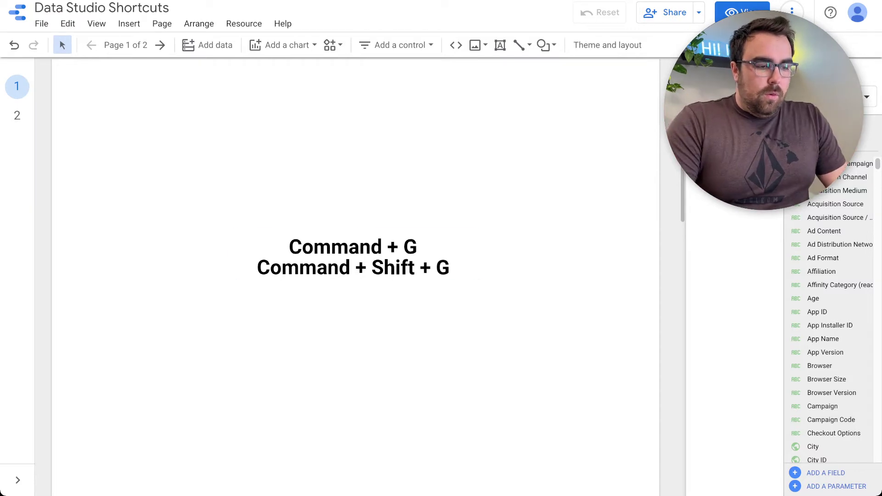
left_click(353, 257)
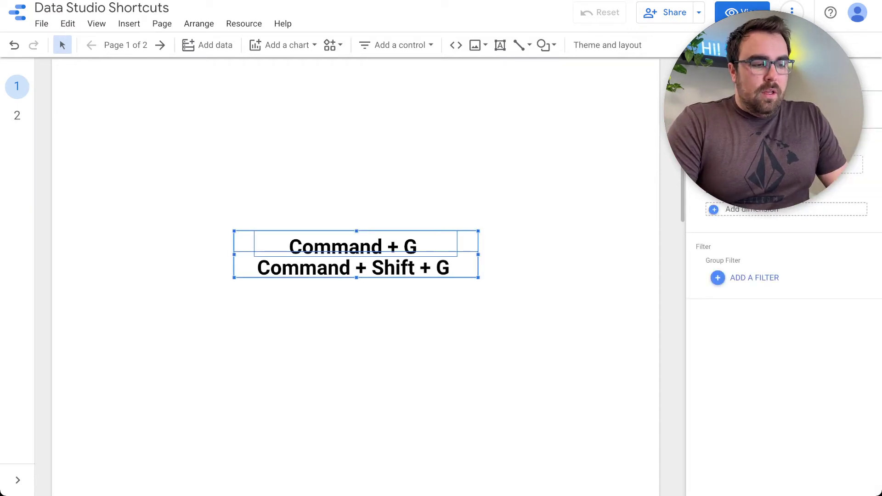
left_click_drag(353, 257, 401, 263)
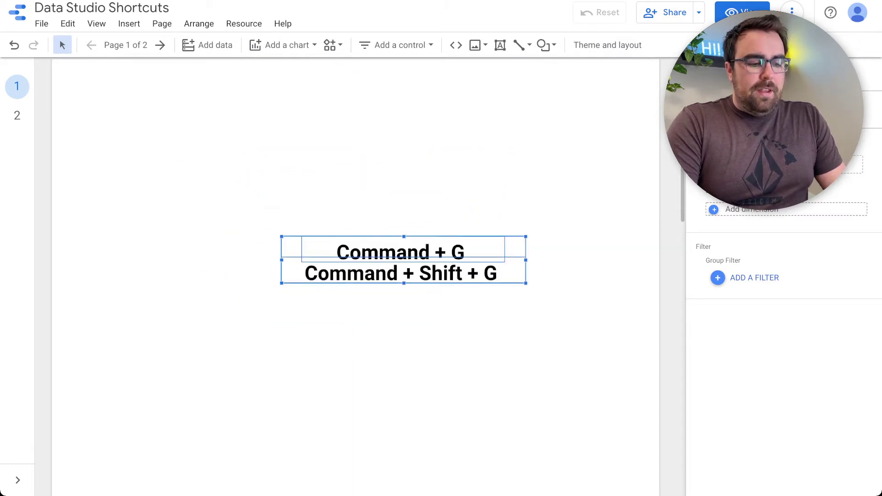
key("super+shift+g")
left_click(400, 204)
left_click(400, 251)
Group the "Command + G" and "Command + Shift + G" text boxes and move the group toward the page's left side
left_click_drag(410, 196, 581, 330)
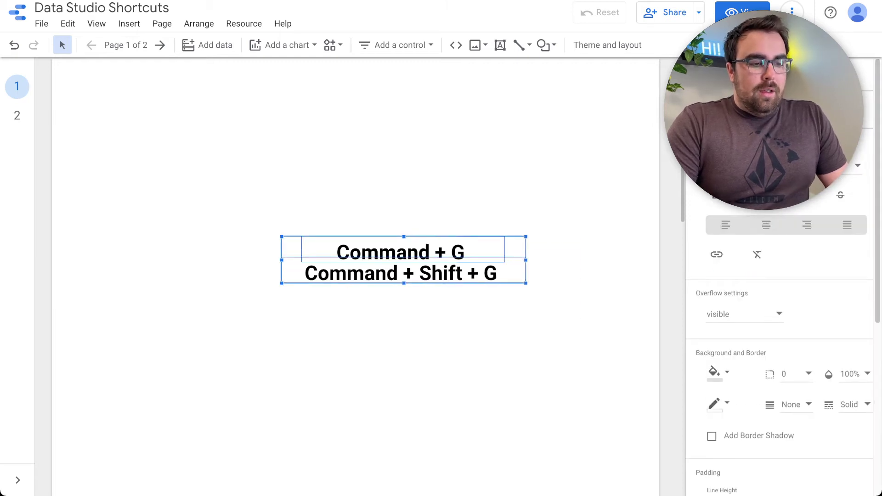
key("super+g")
left_click_drag(404, 265, 244, 244)
Ungroup the two text boxes and move "Command + G" to the right of "Command + Shift + G", level with it
key("super+shift+g")
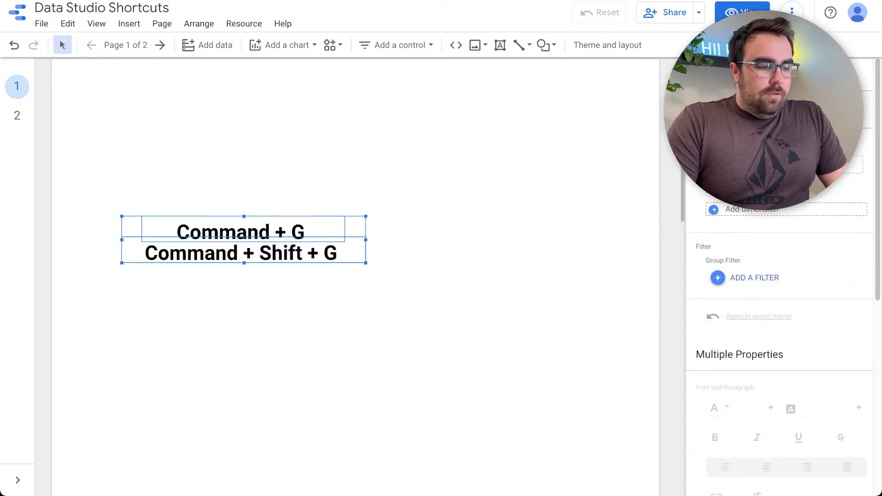
left_click(404, 285)
left_click(243, 229)
left_click_drag(244, 230, 504, 251)
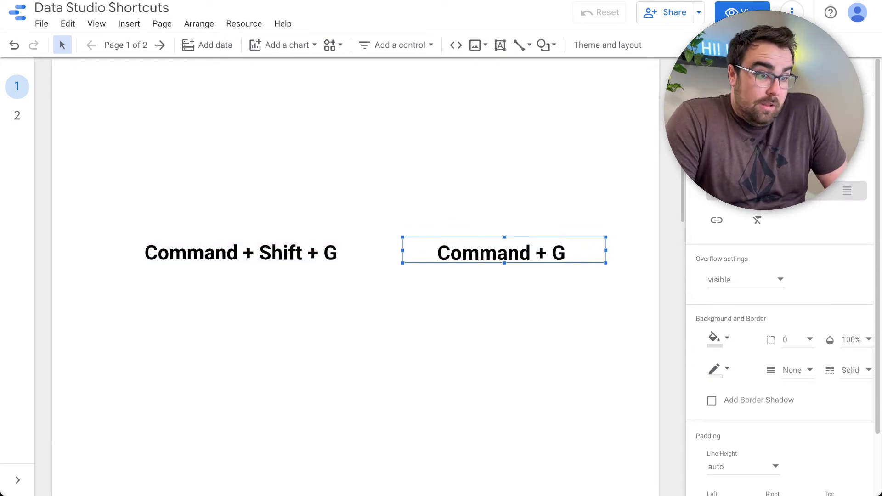
Group the side-by-side "Command + Shift + G" and "Command + G" text boxes and deselect them
left_click_drag(538, 299, 322, 237)
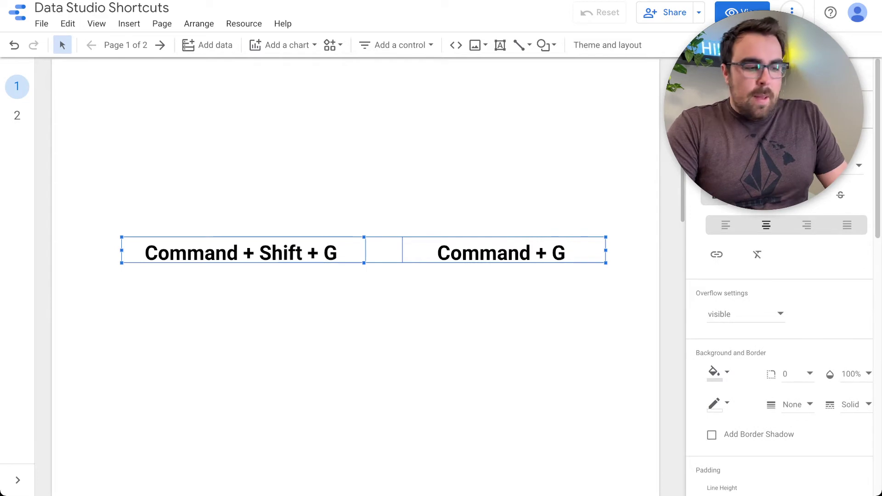
key("super+g")
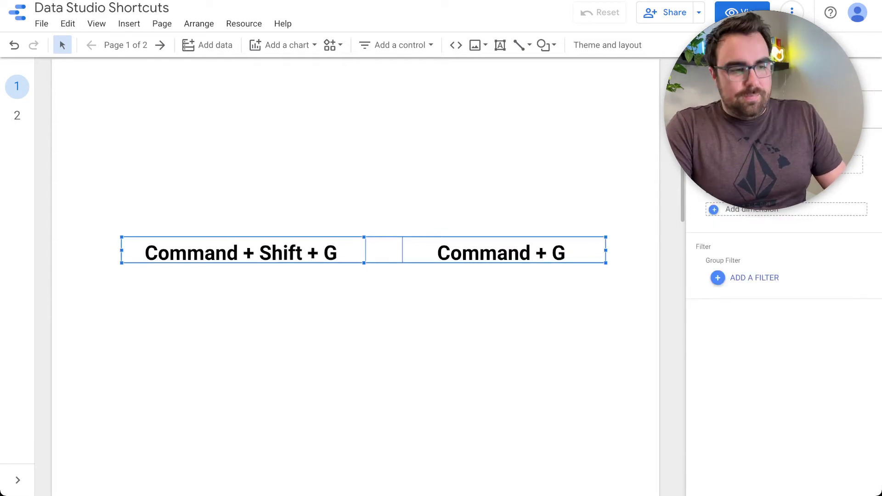
key("Escape")
Add a basic scorecard and place it just above the "Command + Shift + G" text
scroll(356, 277, "down", 2)
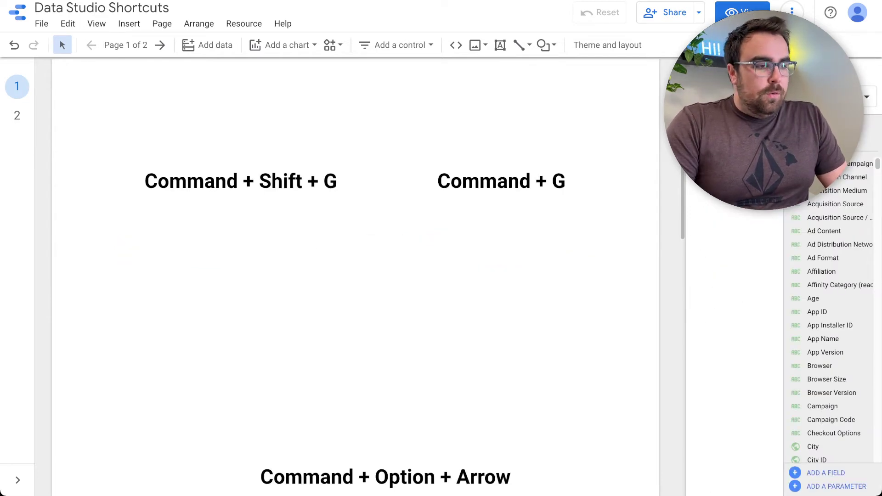
left_click(281, 44)
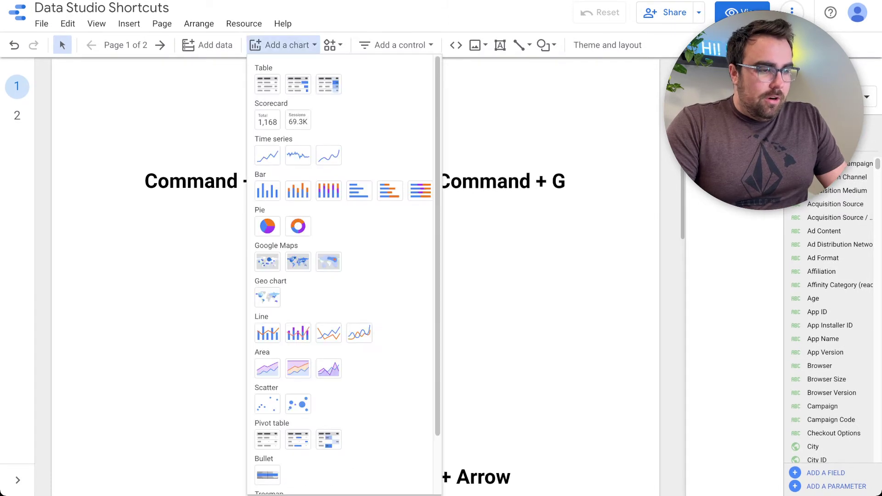
left_click(268, 119)
left_click(339, 104)
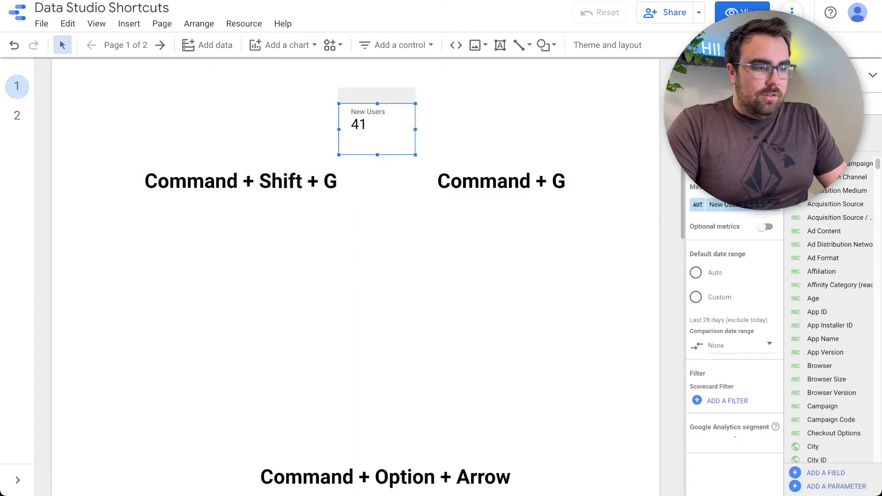
left_click_drag(376, 131, 258, 136)
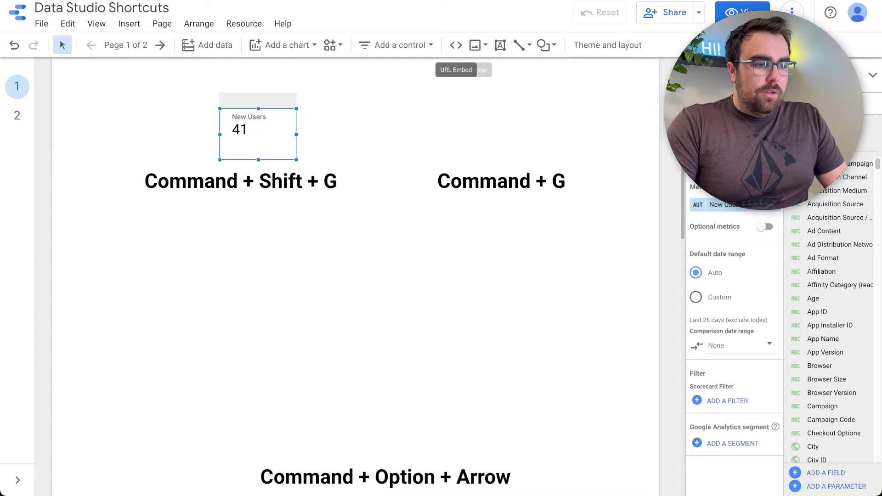
left_click(395, 45)
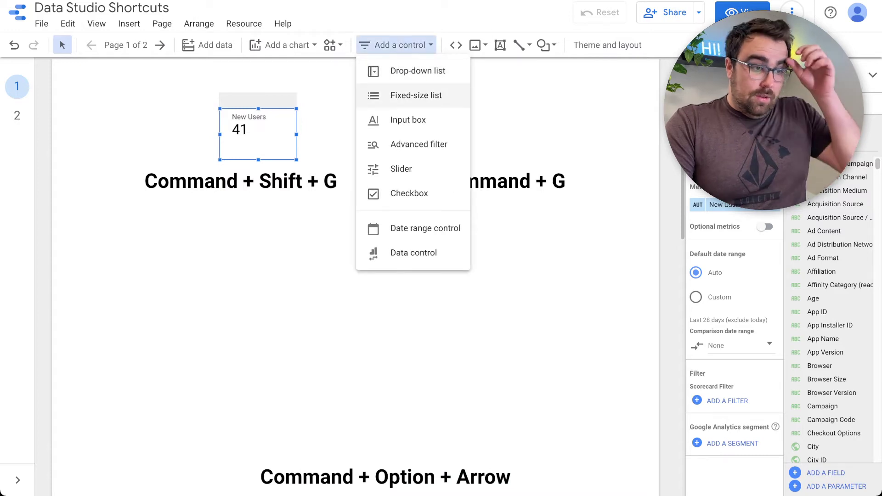
left_click(418, 71)
left_click(403, 87)
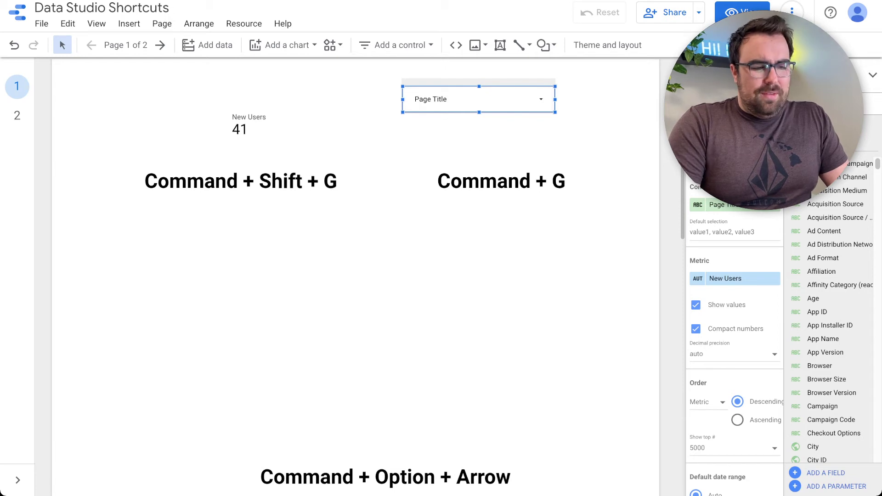
key("Delete")
Add a fixed-size list control to the right of the New Users scorecard
left_click(395, 45)
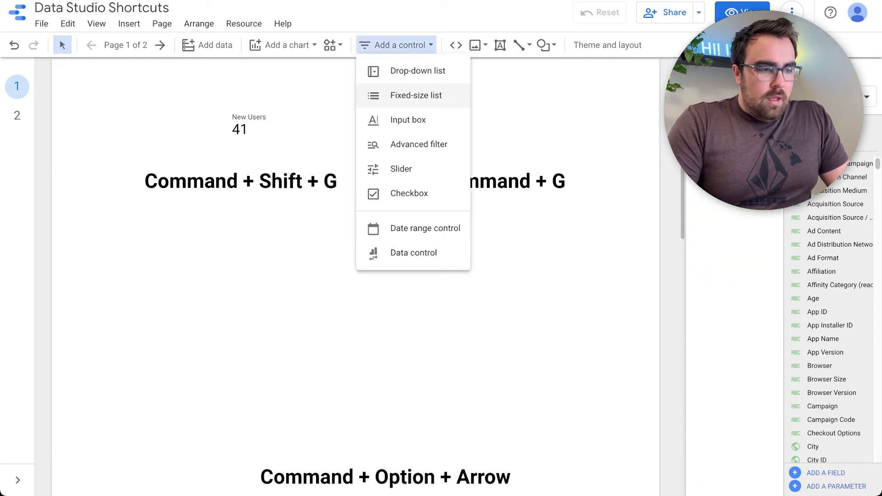
left_click(417, 95)
left_click(332, 73)
scroll(450, 152, "up", 1)
Group the scorecard with the fixed-size list and filter the list to only the "DataStudio.vip – Build" page title
left_click(257, 167, "shift")
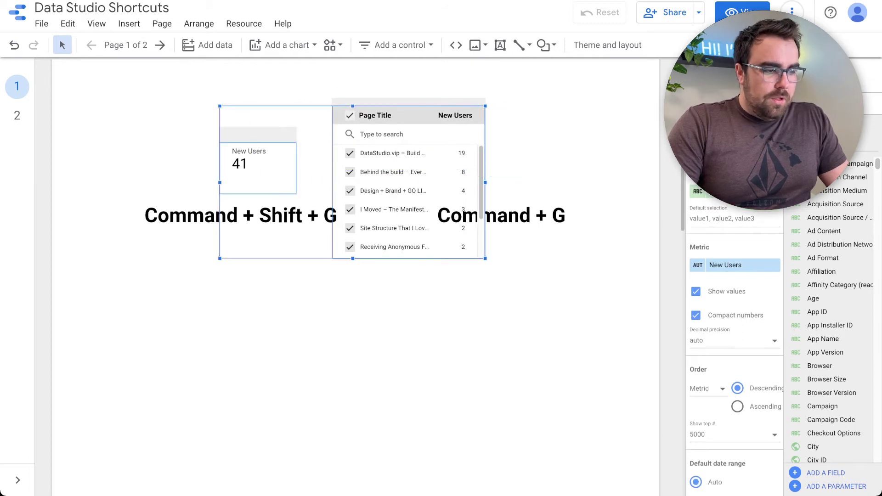
key("super+g")
key("Escape")
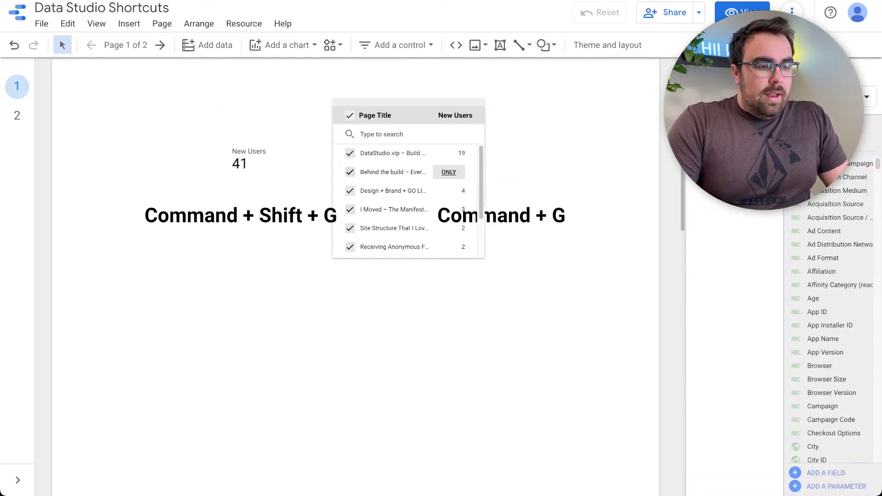
left_click(449, 153)
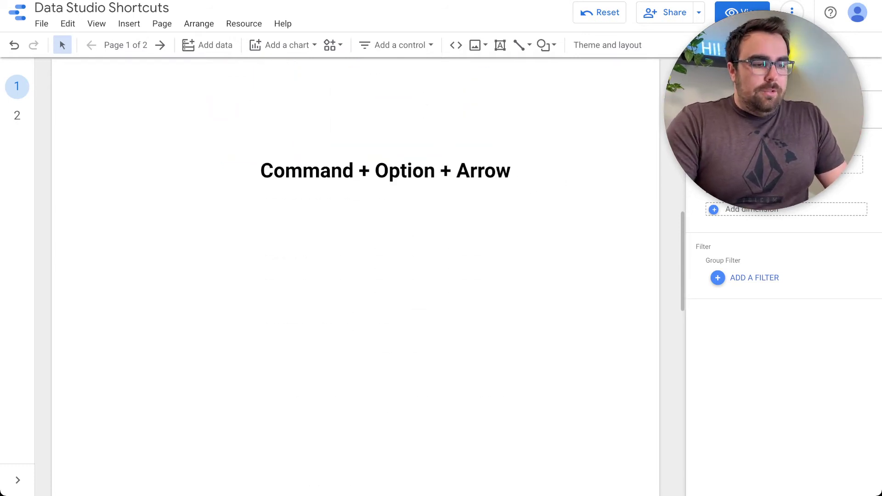
Draw a rectangle over the left part of the "Command + Option + Arrow" text and check its order options
left_click(391, 180)
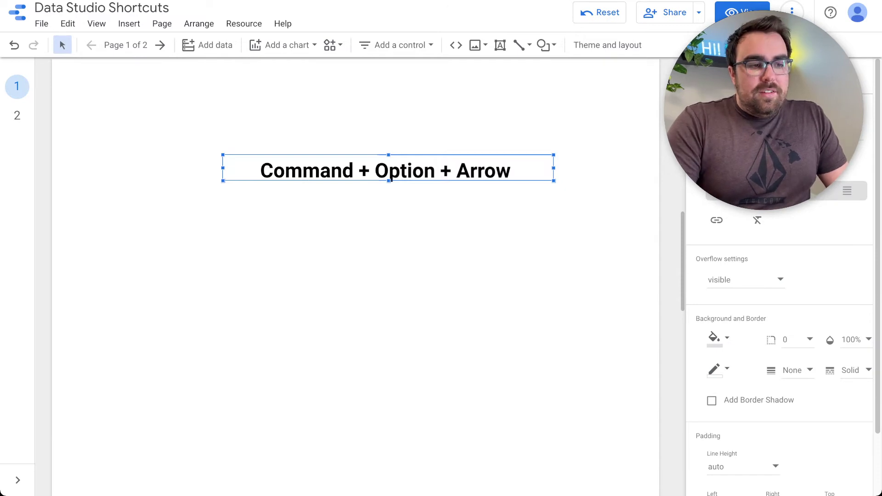
left_click(546, 45)
left_click(589, 69)
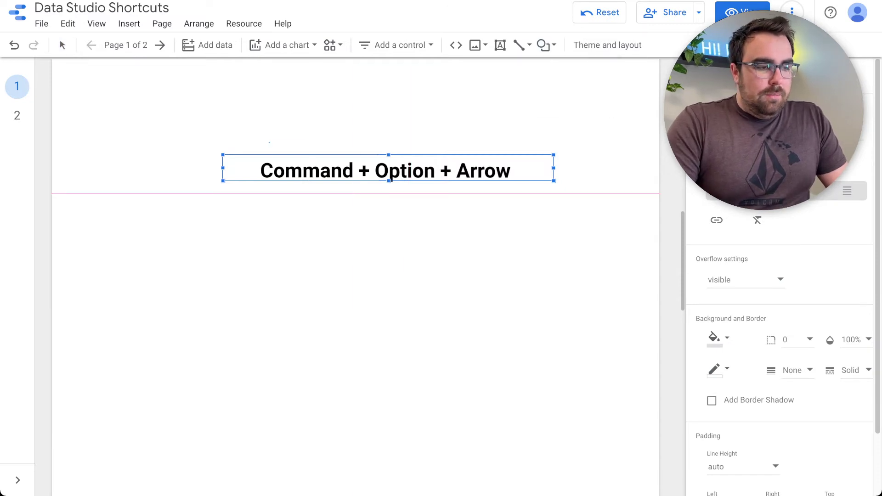
left_click_drag(269, 143, 384, 244)
right_click(346, 176)
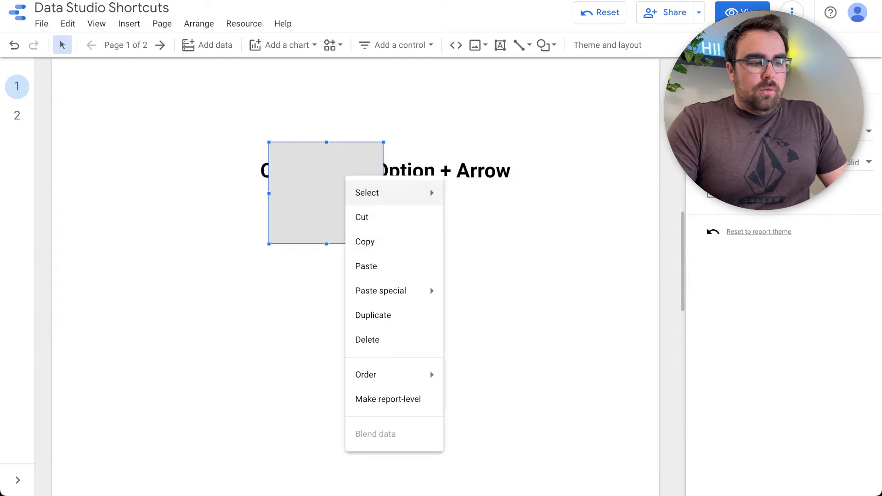
mouse_move(414, 375)
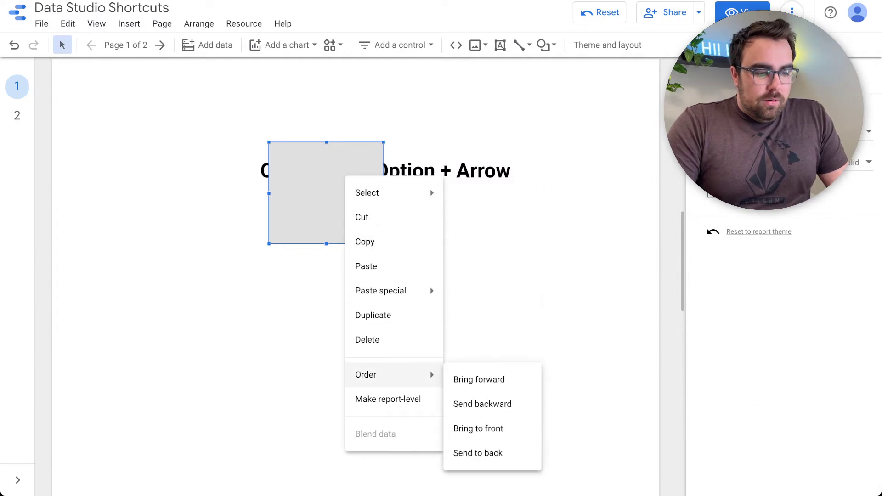
key("Escape")
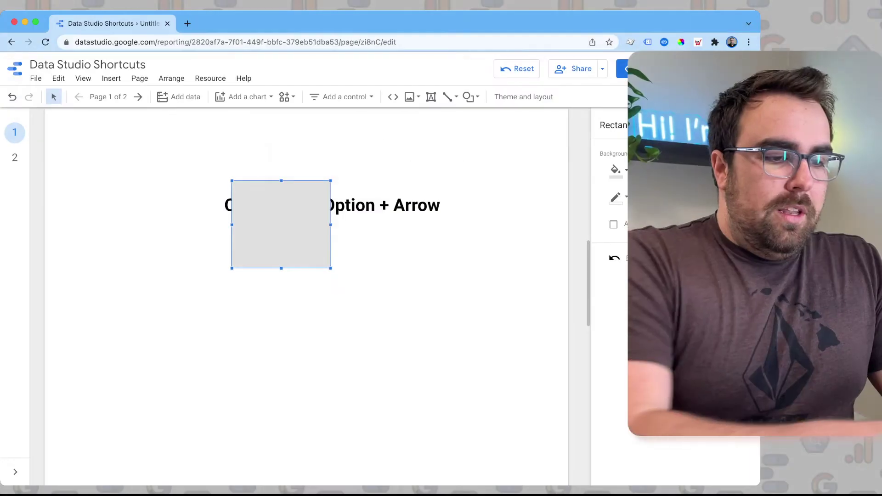
Switch the rectangle between the front and back of the text, leaving it behind the text and shifted up and left
key("super+alt+Down")
key("super+alt+Up")
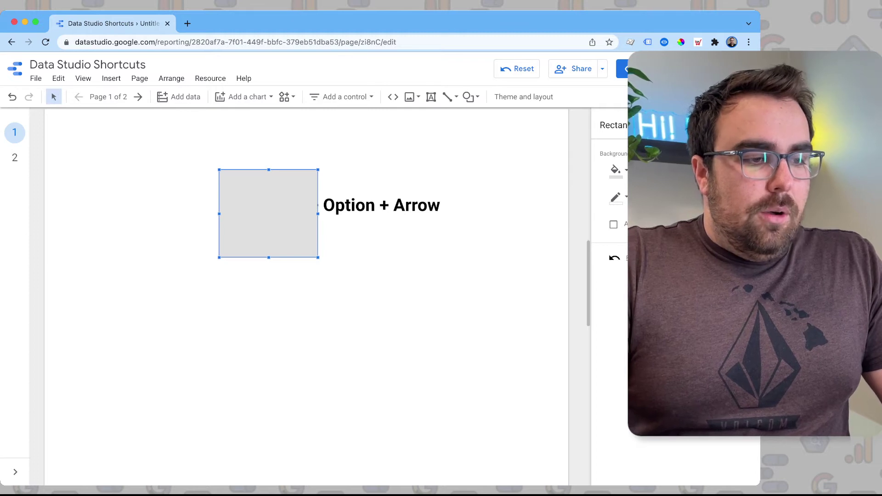
key("super+alt+Down")
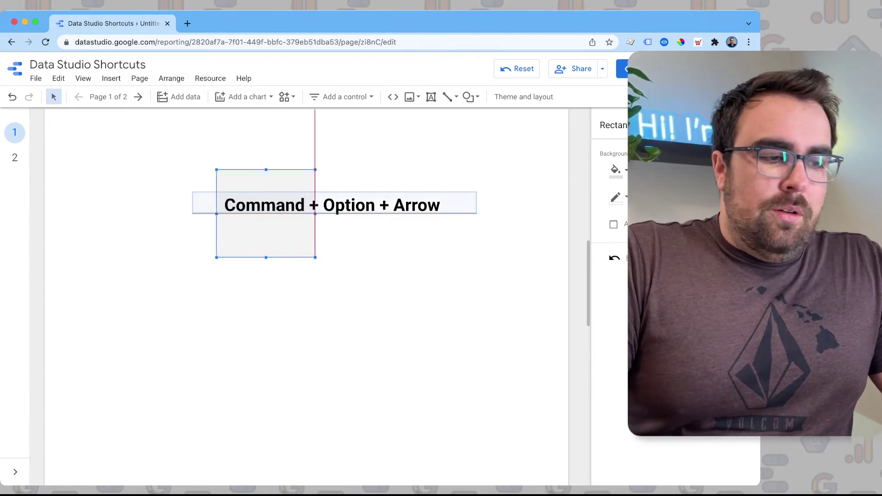
key("super+alt+Left")
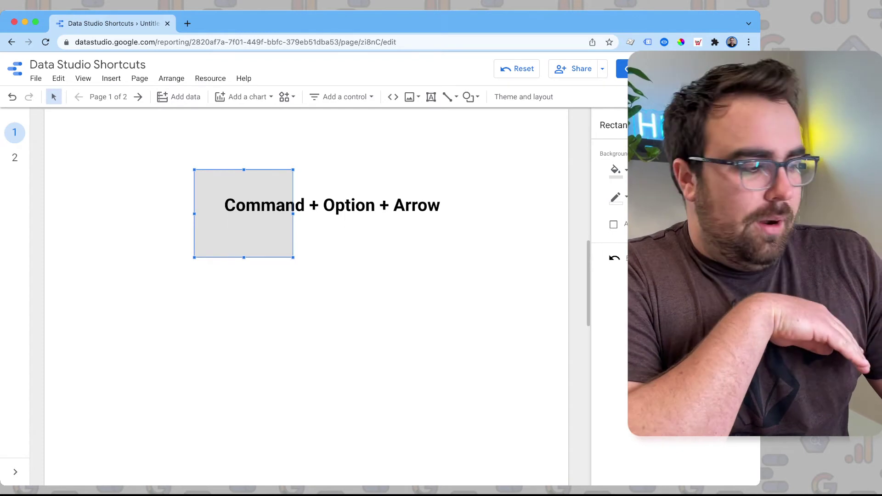
mouse_move(244, 214)
left_mouse_down()
mouse_move(168, 206)
mouse_move(227, 207)
left_mouse_up()
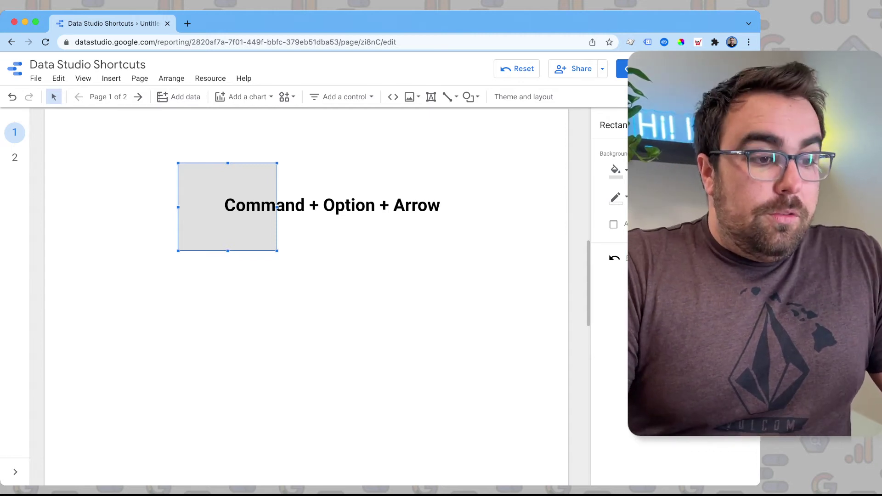
key("super+alt+Right")
key("super+alt+Up")
key("super+alt+Left")
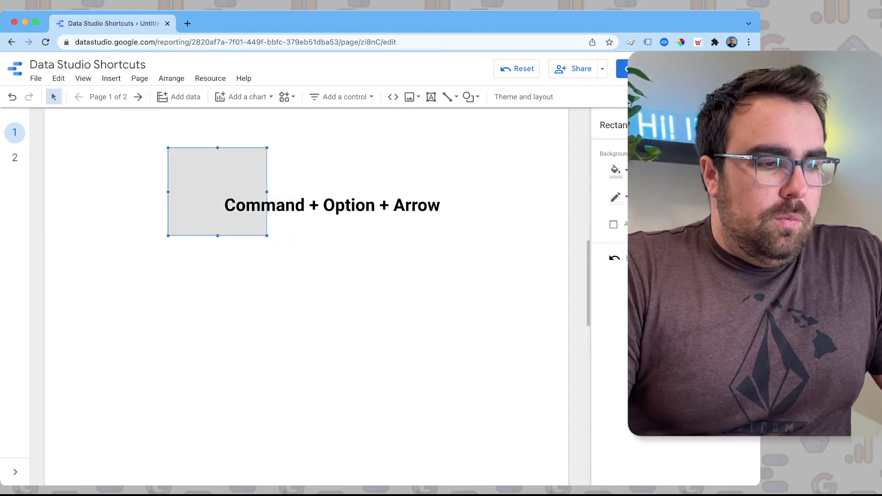
Resize the rectangle into a wide banner behind the "Command + Option + Arrow" text and fill it with the custom blue
left_click_drag(267, 147, 471, 184)
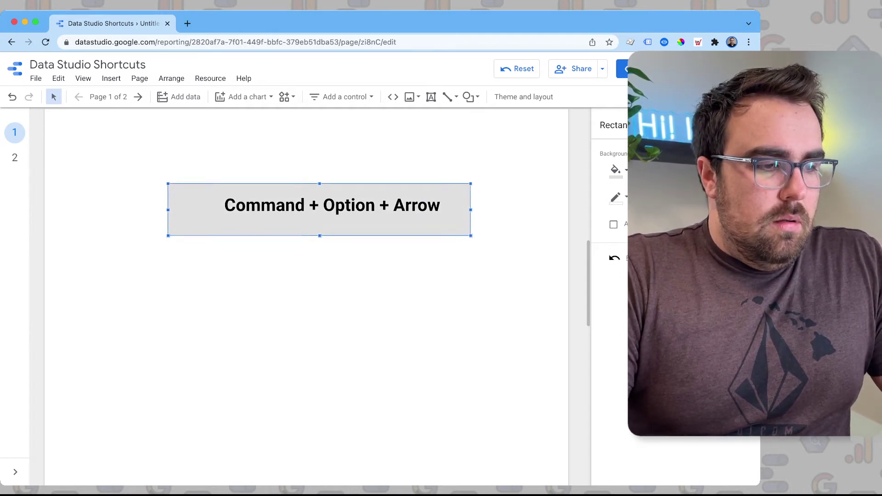
left_click_drag(168, 236, 186, 227)
left_click(626, 171)
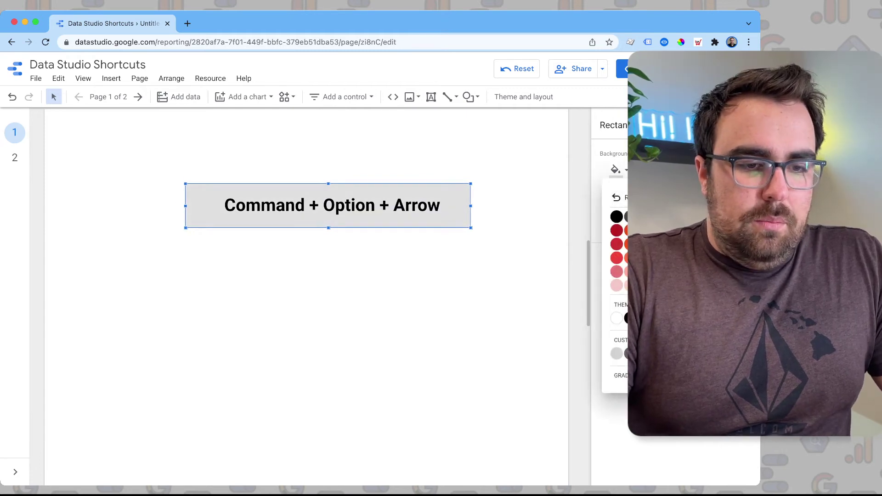
left_click(644, 353)
Set the "Command + Option + Arrow" text color to white and deselect the text
left_click(413, 206)
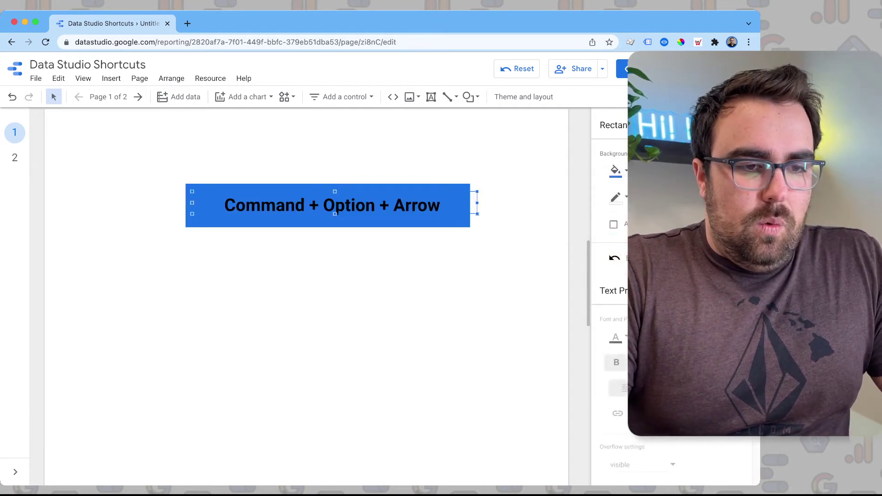
left_click(626, 172)
left_click(742, 193)
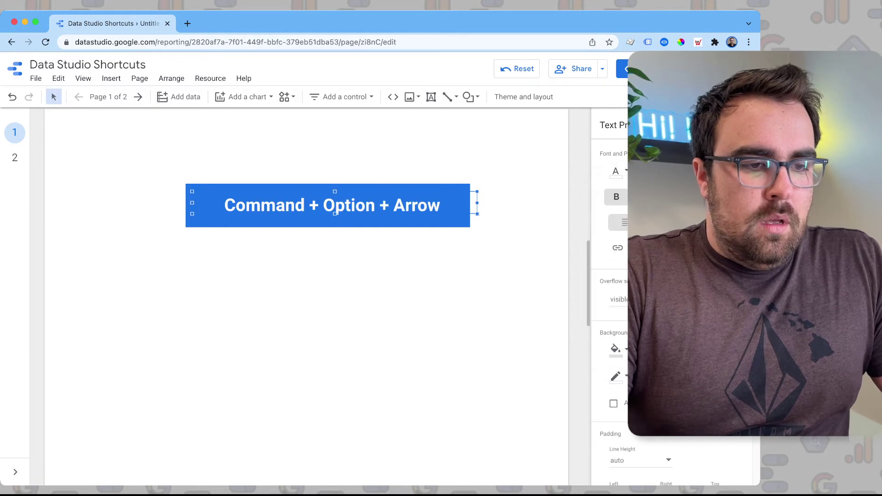
key("Escape")
Group the blue rectangle with its text and move the group slightly up and to the right
left_click_drag(499, 286, 294, 163)
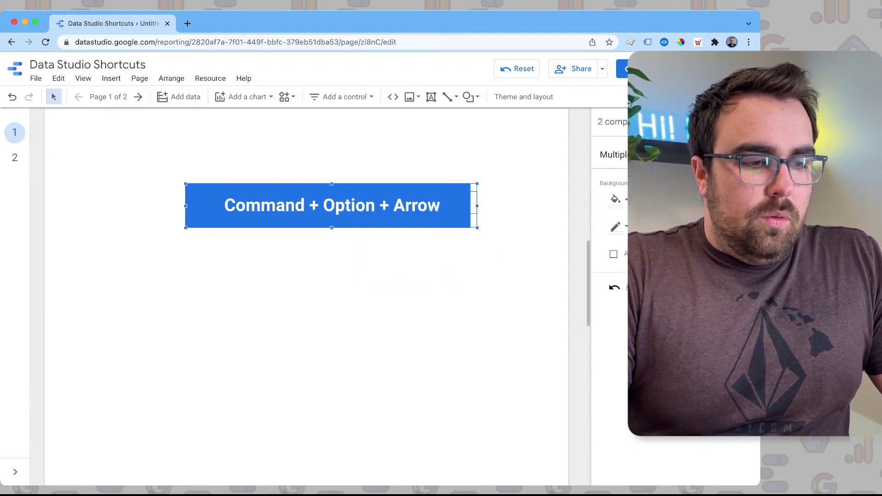
key("super+g")
left_click(496, 302)
left_click_drag(331, 207, 365, 200)
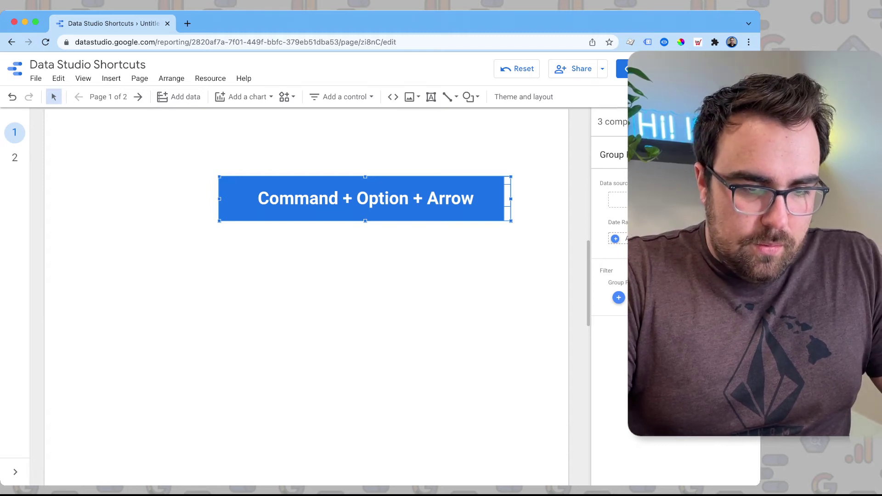
Place the "It's not done yet" image over the banner, unlock its proportions and stretch it to the banner's size
mouse_move(305, 216)
left_mouse_down()
mouse_move(361, 277)
mouse_move(309, 246)
mouse_move(306, 231)
left_mouse_up()
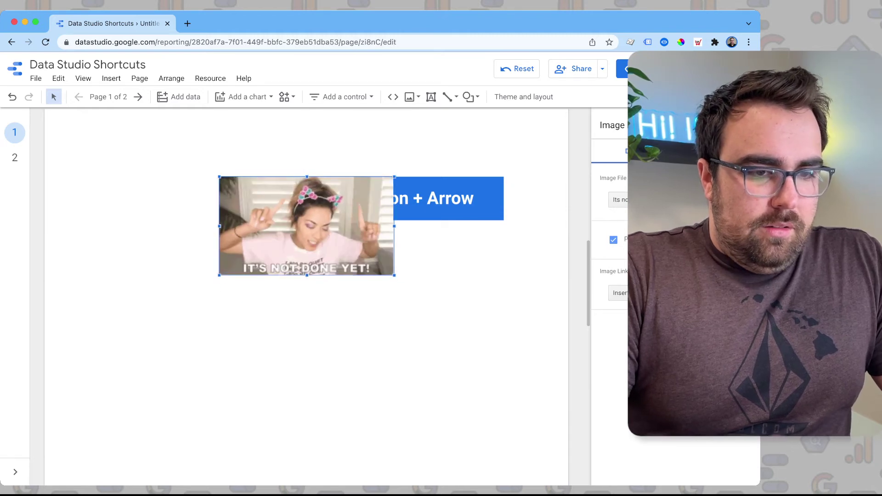
left_click(613, 240)
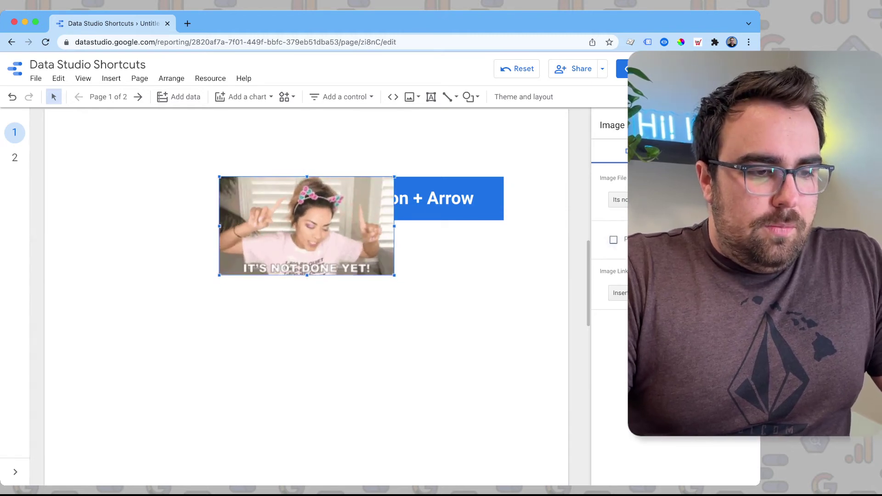
key("super+alt+Up")
key("super+alt+Right")
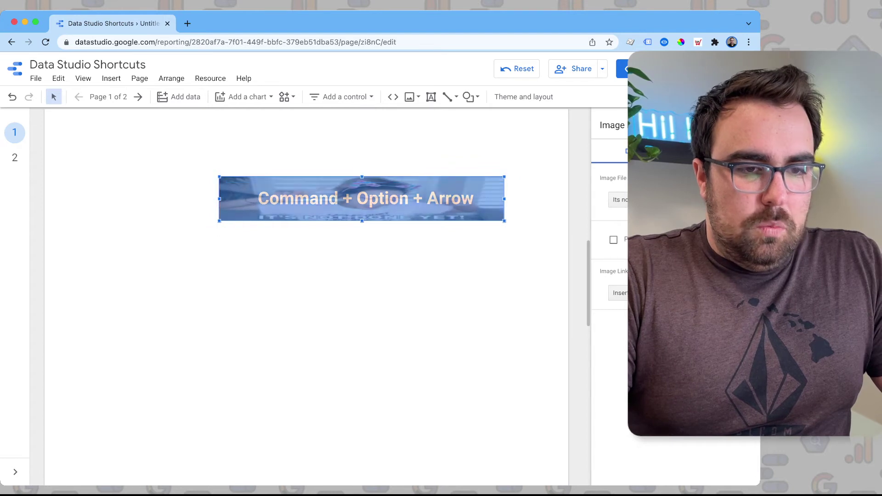
left_click(719, 151)
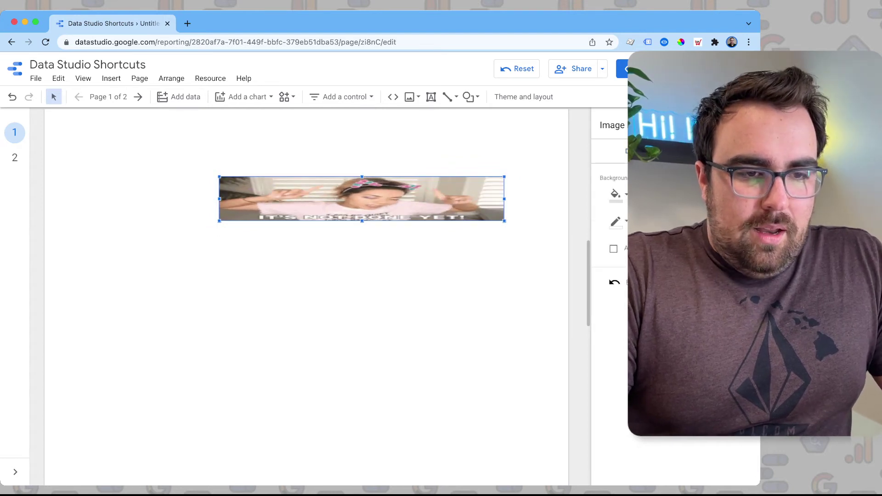
left_click(634, 151)
left_click(626, 293)
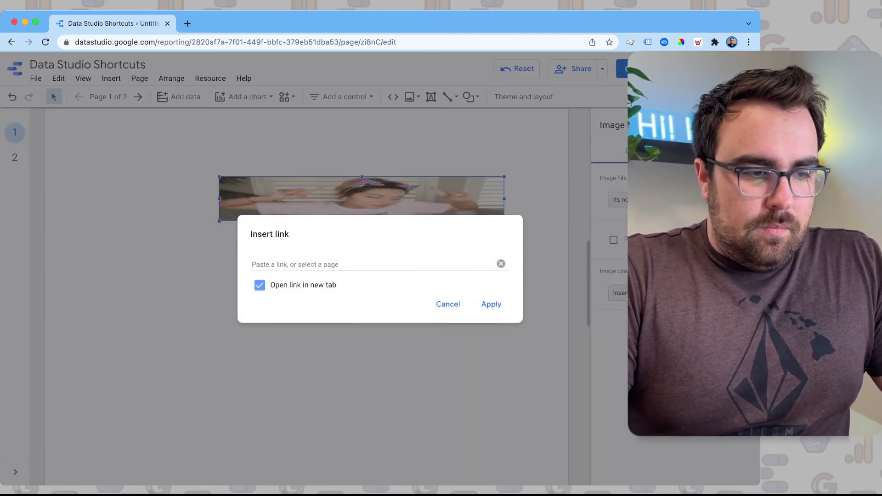
type("datastudio.vip")
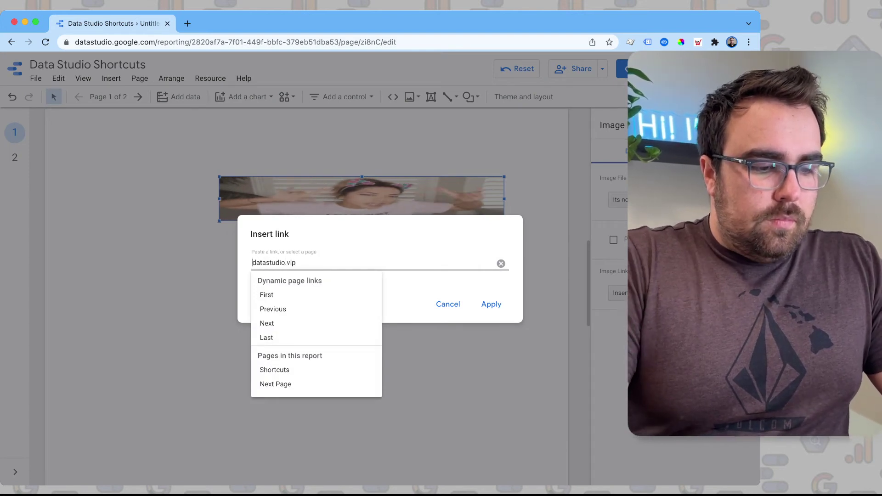
type("https://")
key("Tab")
left_click(491, 305)
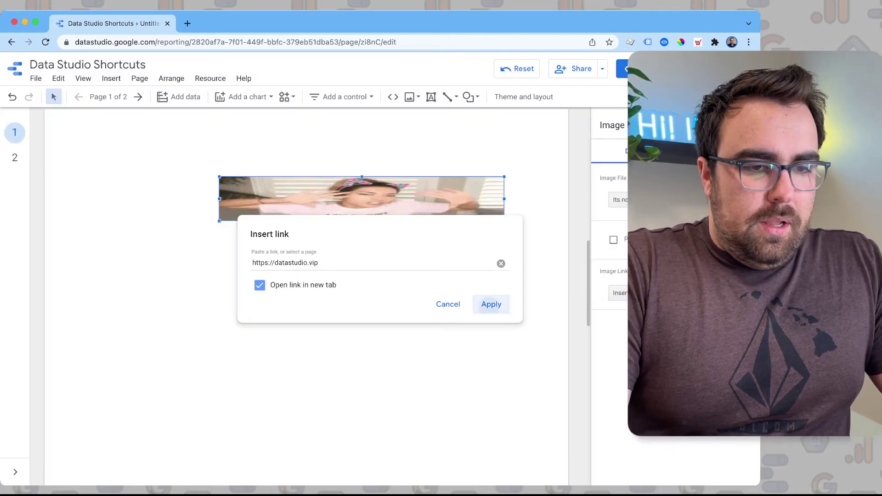
Make the linked image fully transparent and group it with the banner beneath it
left_click(718, 151)
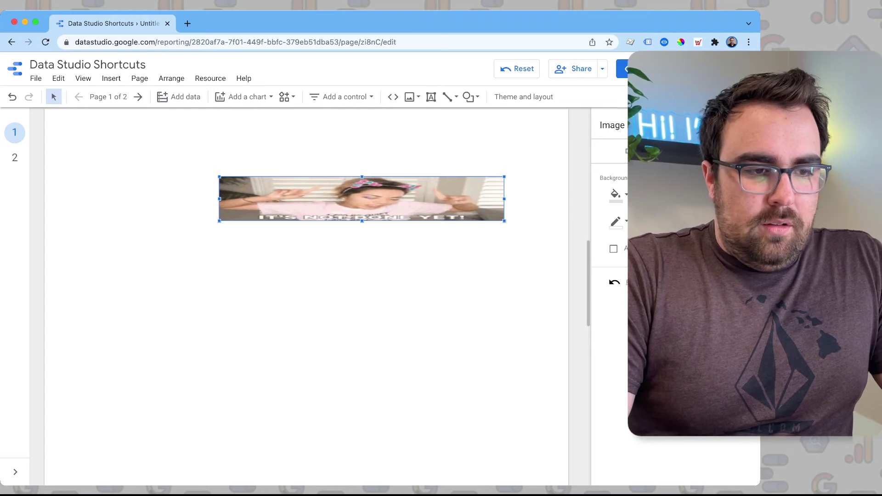
left_click(559, 303)
left_click(362, 198)
left_click_drag(140, 116, 530, 274)
key("super+g")
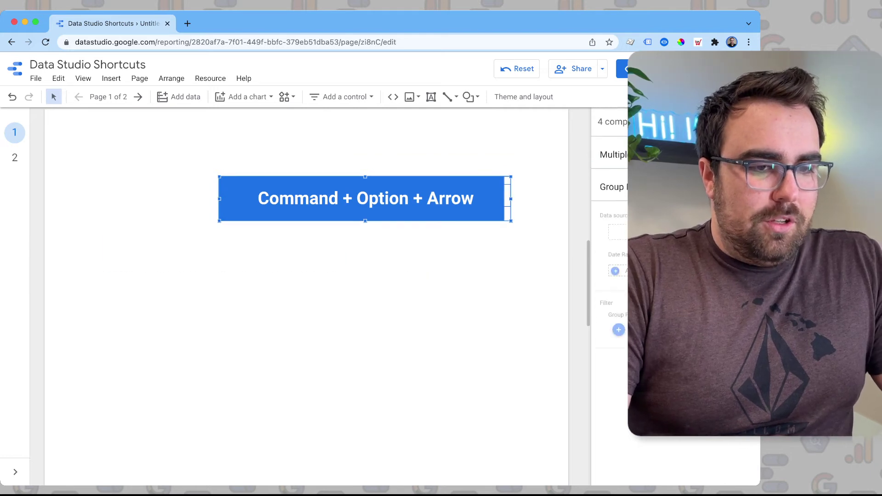
Move the grouped banner to the left edge of the page and deselect it
left_click(411, 330)
left_click_drag(361, 198, 210, 199)
left_click(410, 329)
Preview the report, test the banner's link, close the opened website and return to editing
left_click(644, 69)
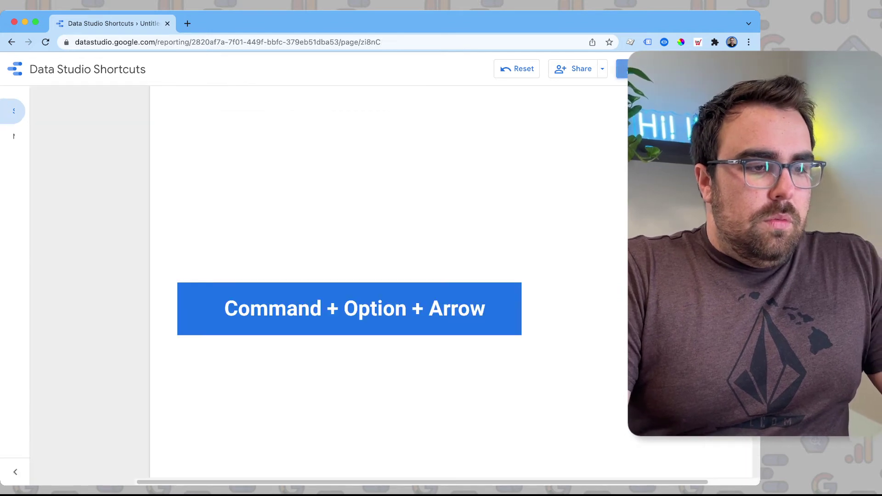
left_click(350, 309)
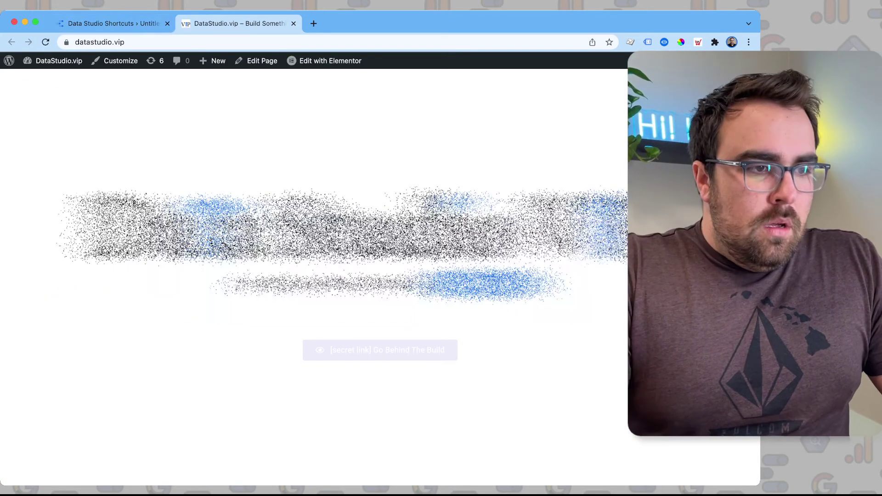
key("super+w")
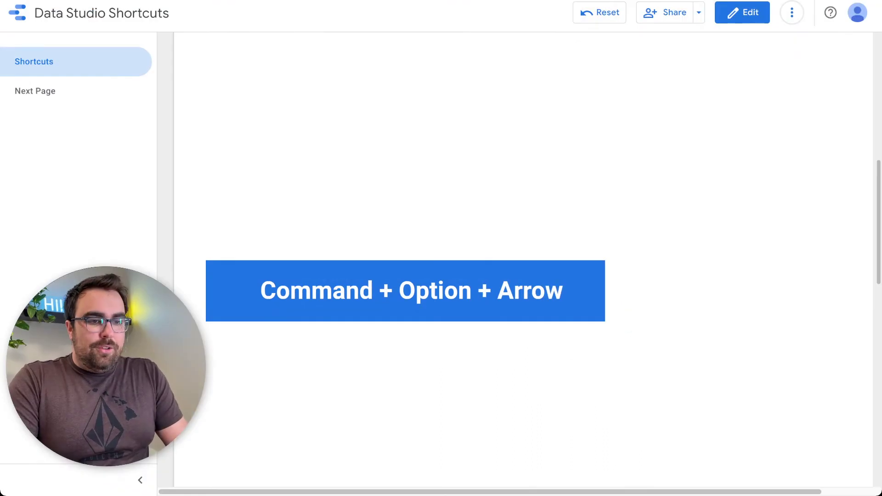
left_click(743, 12)
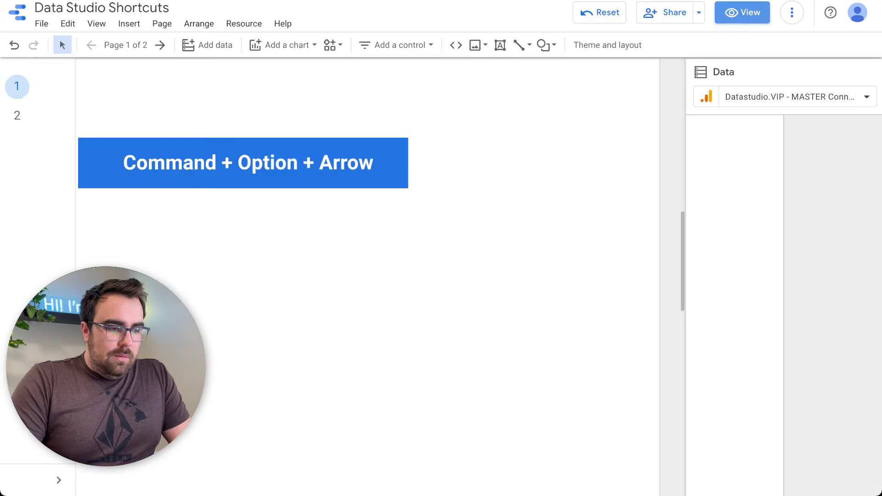
Move the "Command + Option + V" text box up and slightly to the left
scroll(355, 275, "down", 6)
scroll(358, 257, "down", 1)
left_click(359, 241)
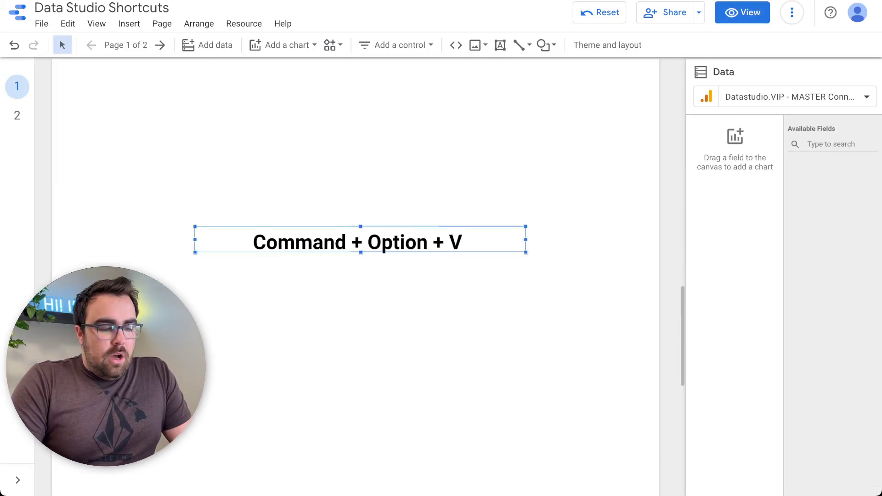
scroll(359, 275, "down", 2)
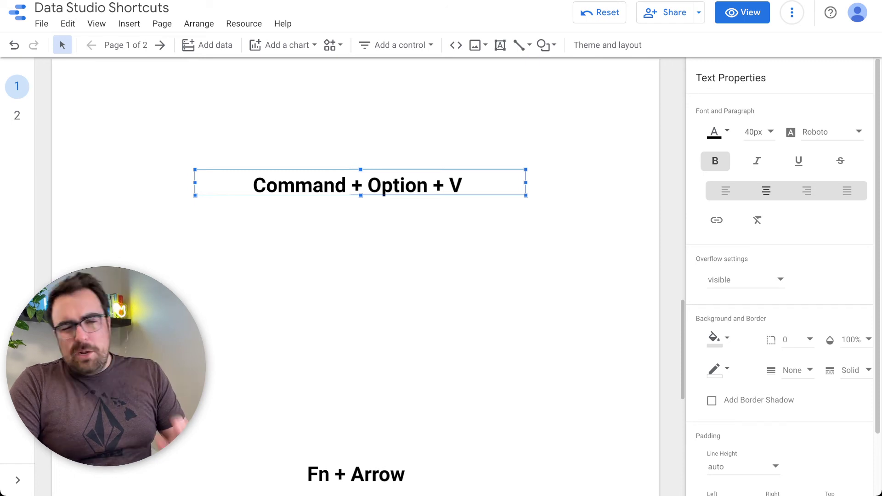
left_click_drag(360, 184, 345, 124)
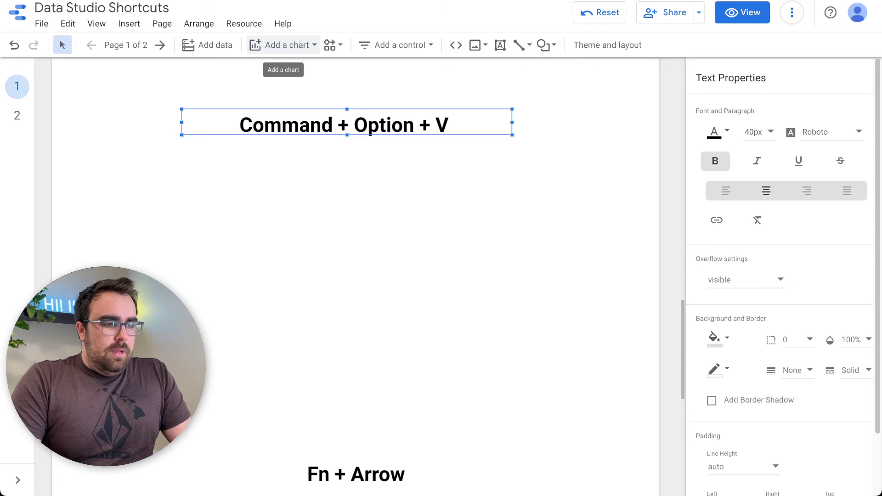
Add a table chart and place it below the "Command + Option + V" text, toward the left of the page
left_click(283, 44)
left_click(275, 82)
left_click(104, 159)
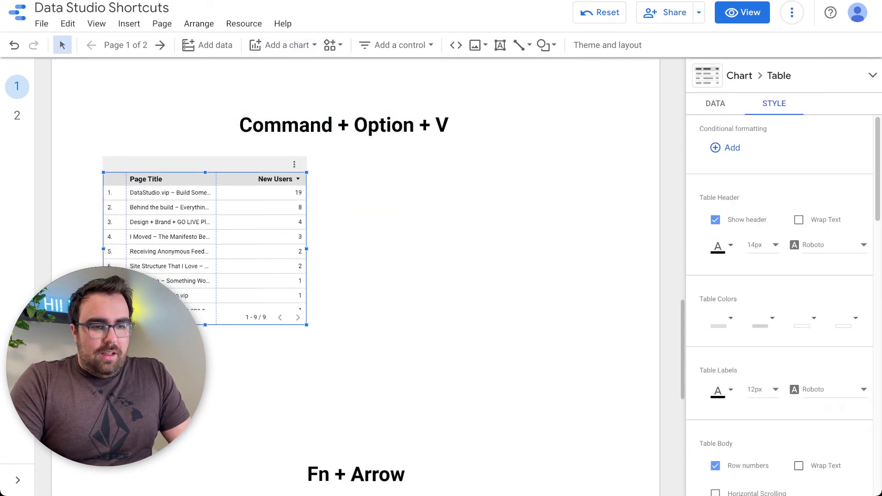
Set the table's odd row color to the palest indigo
scroll(798, 285, "down", 1)
left_click(805, 282)
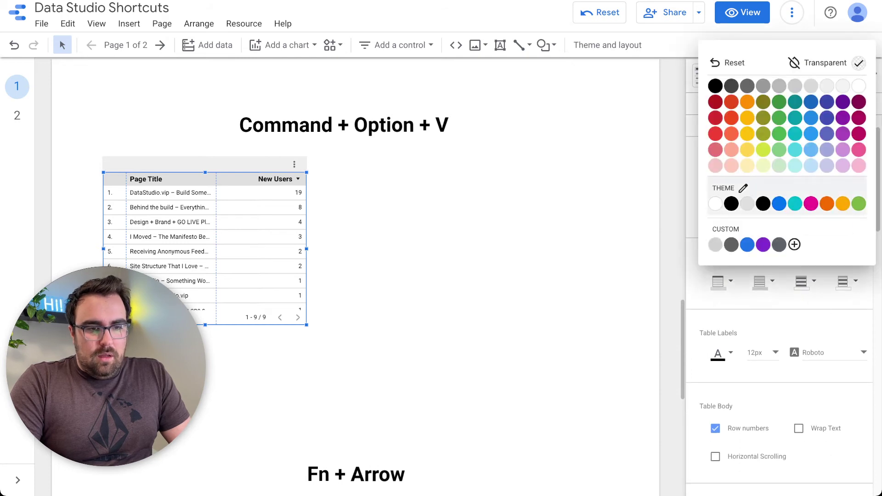
left_click(827, 165)
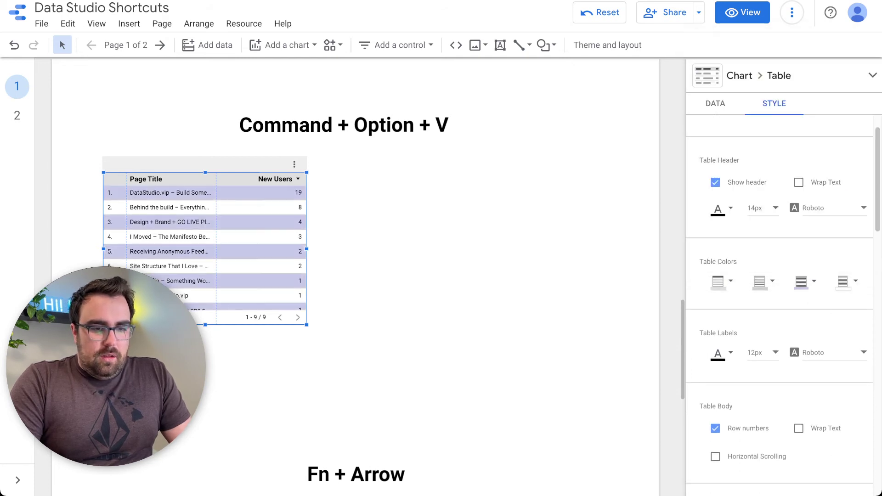
Set the table's even row color to the palest lime and its header background to the theme's magenta
left_click(805, 282)
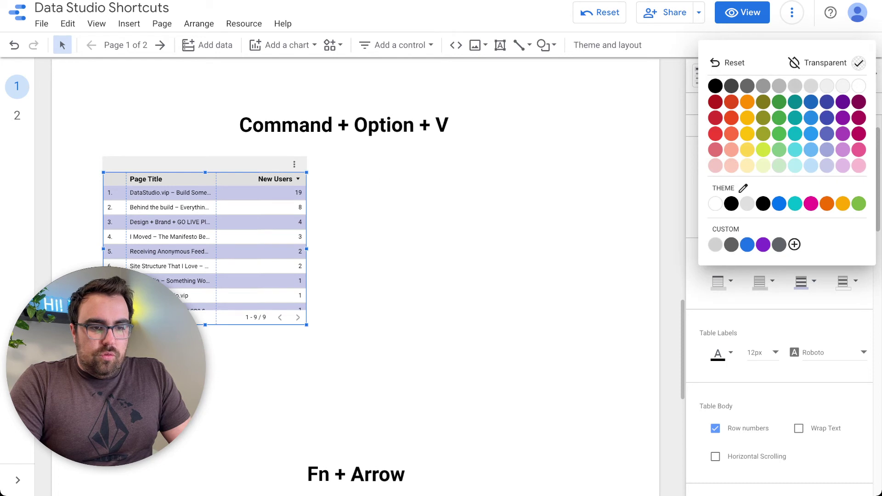
left_click(763, 165)
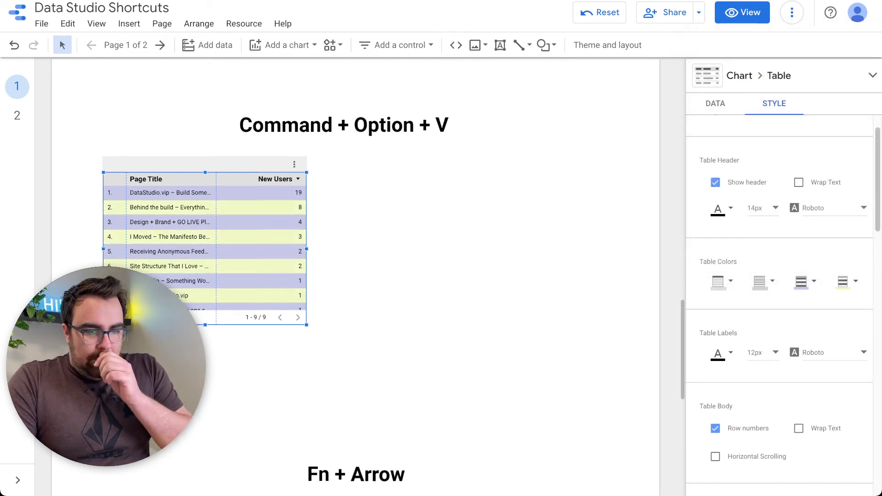
left_click(722, 281)
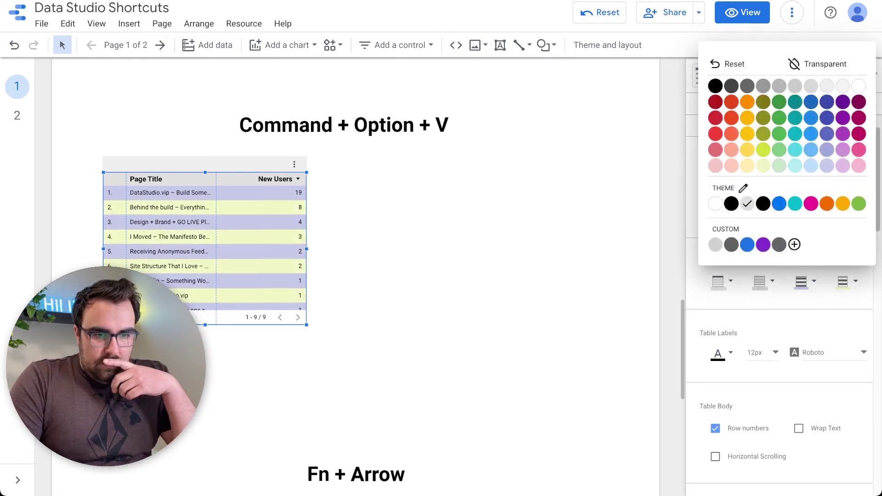
left_click(811, 203)
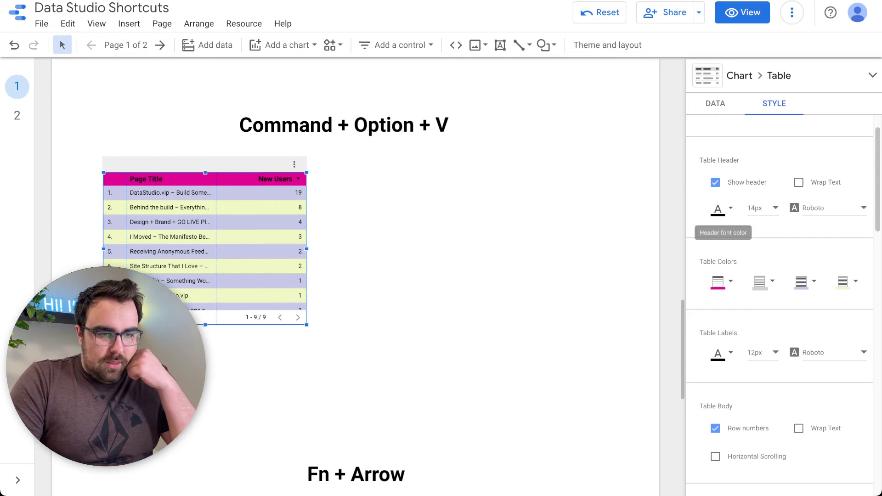
Set the table's header font color to white and deselect the table
left_click(722, 209)
left_click(715, 379)
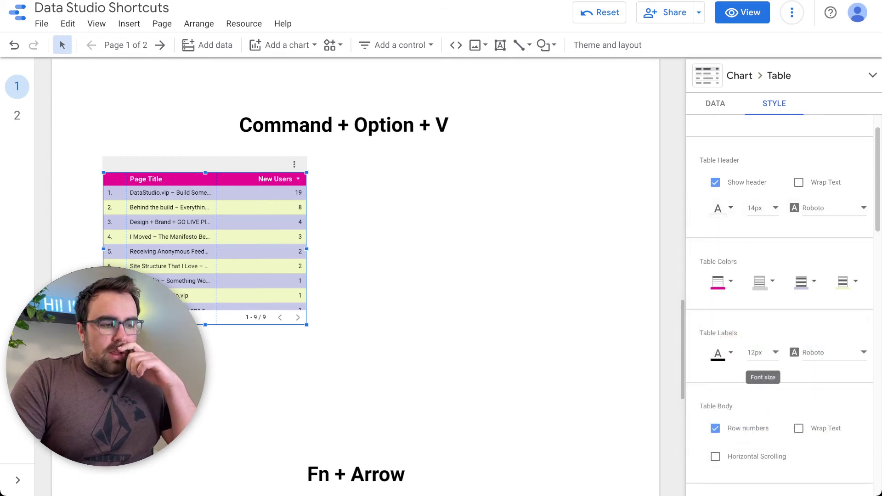
scroll(758, 354, "down", 2)
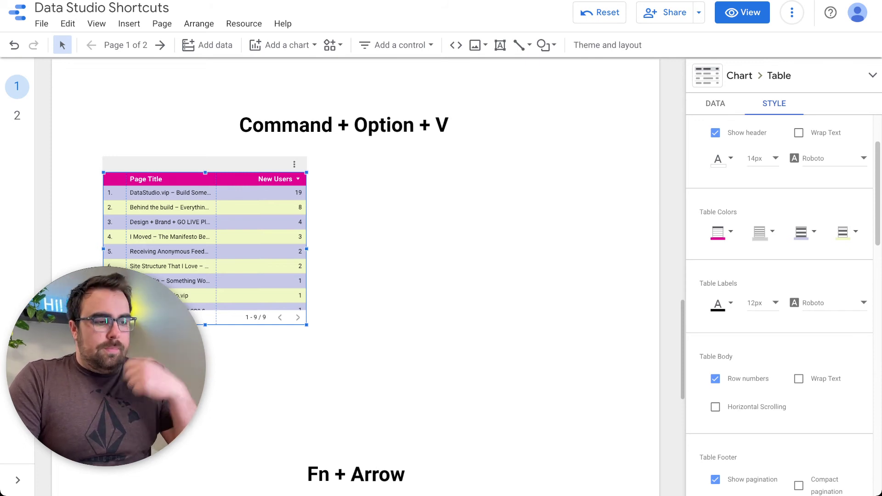
key("Escape")
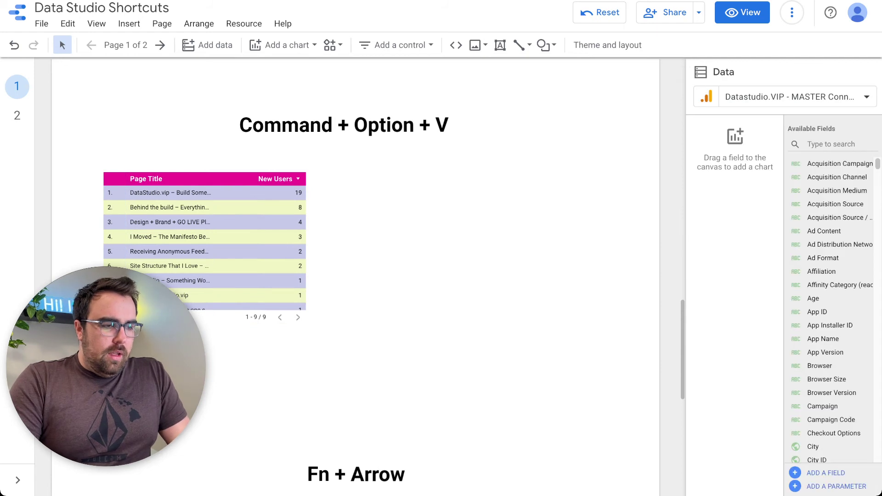
Add a second table chart to the right of the styled table, below the "Command + Option + V" text
key("super+alt+v")
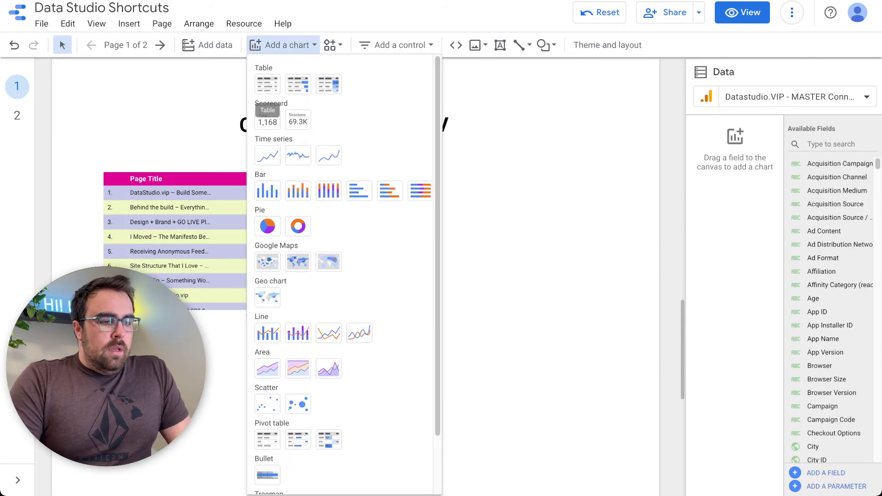
left_click(267, 84)
left_click(382, 170)
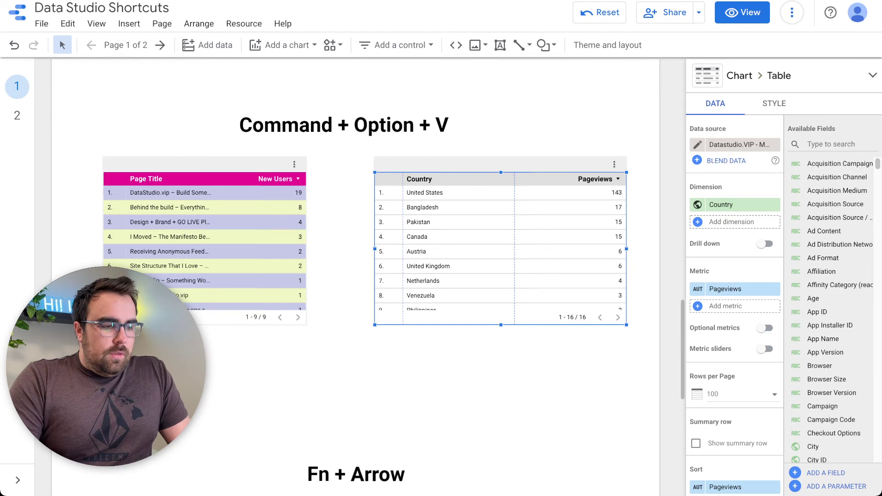
Copy the styled Page Title table
left_click(205, 248)
right_click(277, 248)
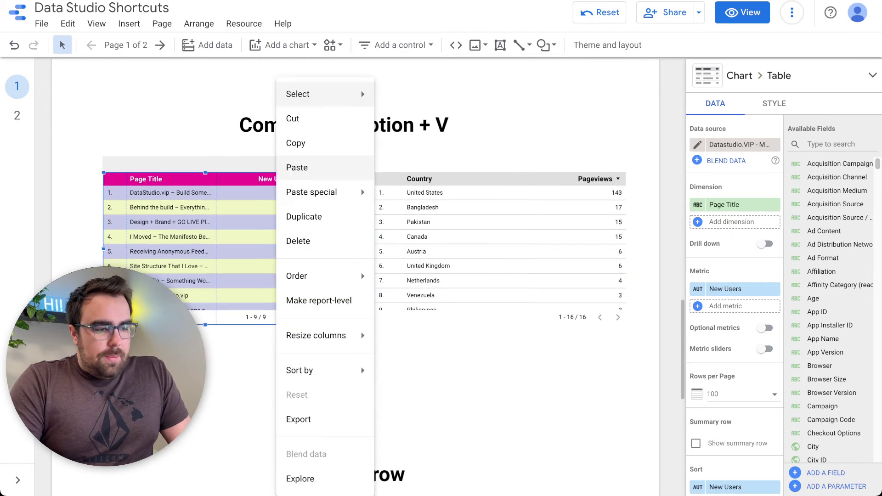
left_click(296, 143)
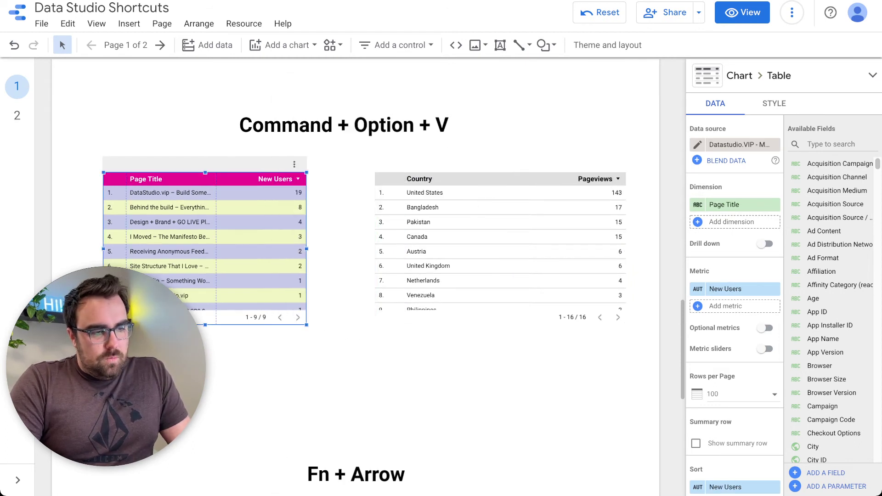
Paste only the copied table's style onto the Country table
left_click(455, 250)
right_click(455, 250)
mouse_move(490, 192)
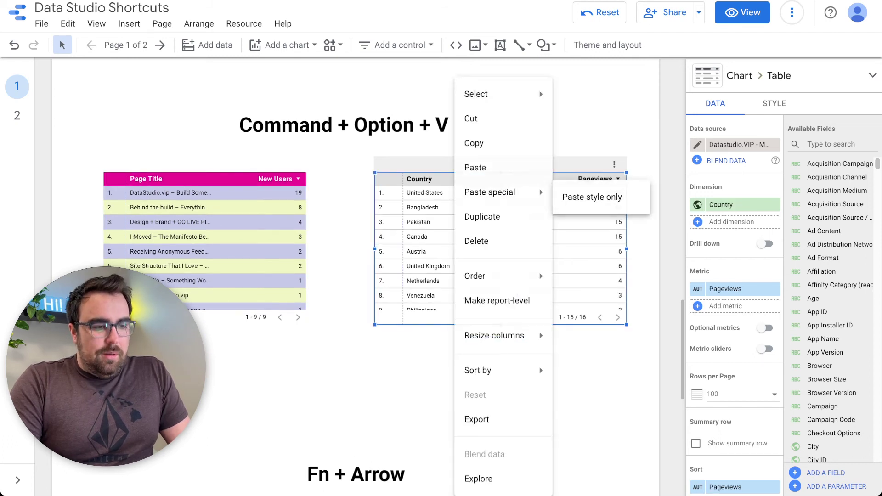
left_click(476, 167)
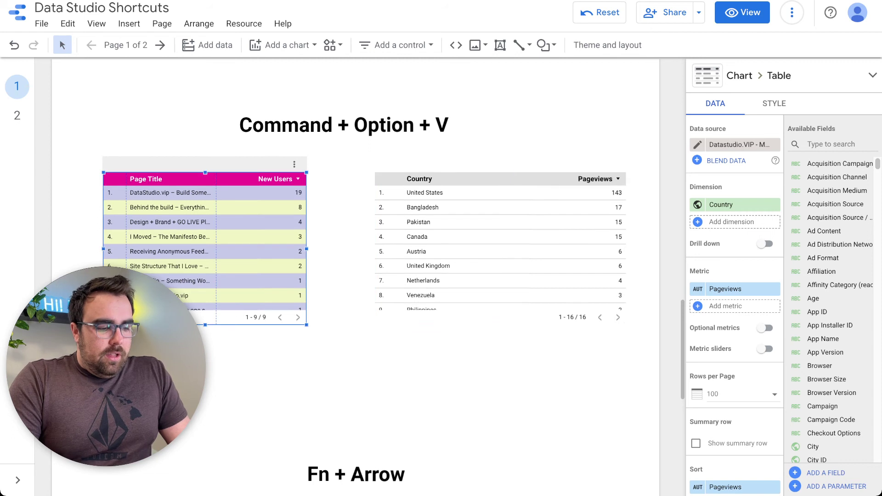
left_click(501, 248)
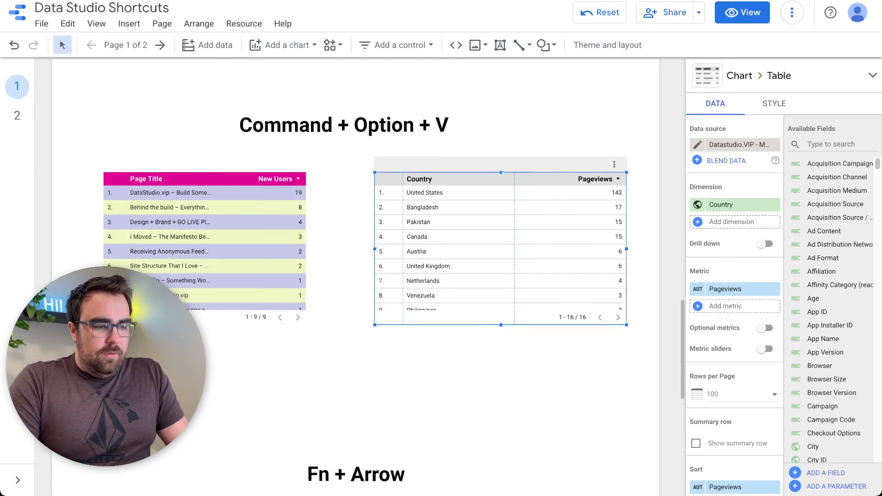
key("super+alt+v")
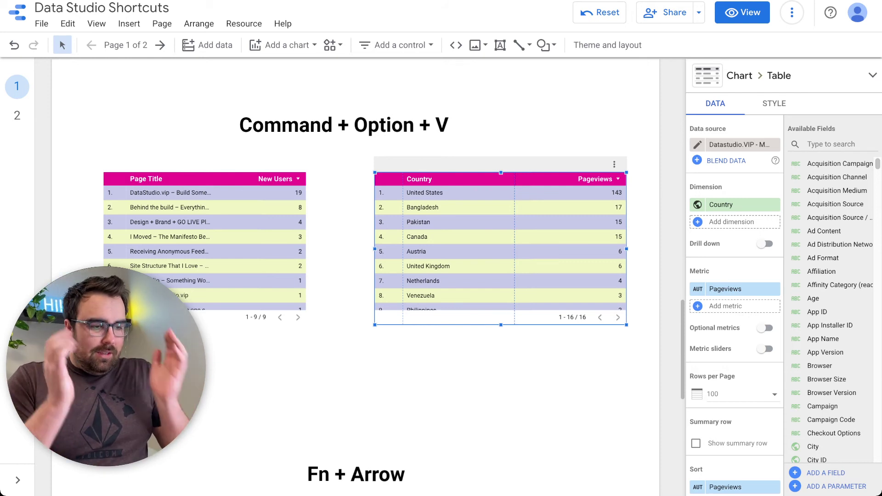
Move the "Fn + Arrow" text box up and slightly to the left, closer to the tables
key("Page_Down")
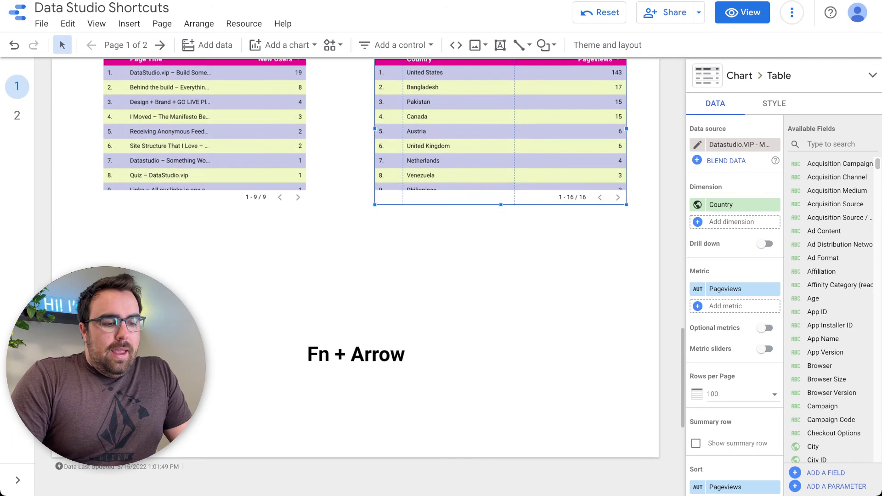
left_click(356, 331)
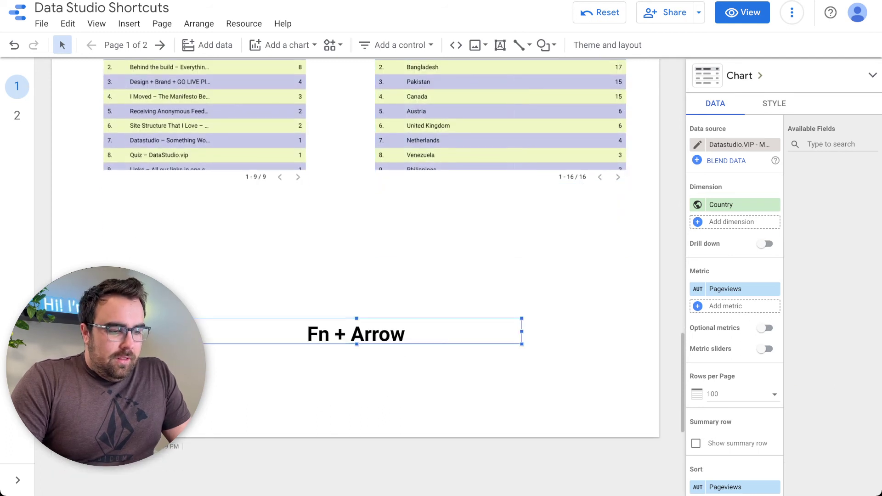
left_click_drag(356, 331, 351, 268)
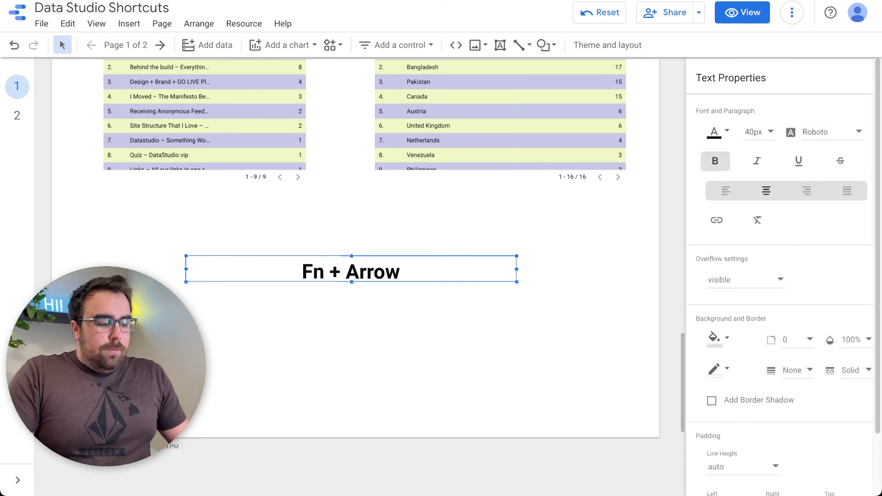
Switch to page 2 of the report and return to page 1
key("Page_Down")
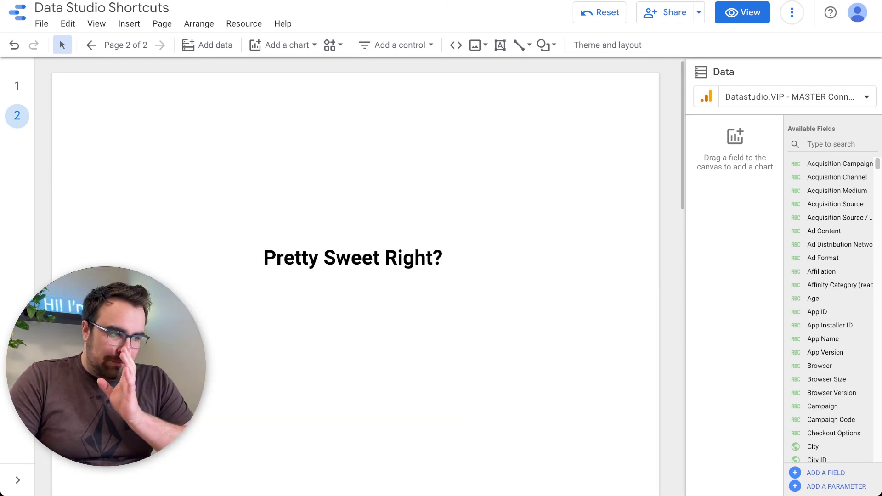
key("Page_Up")
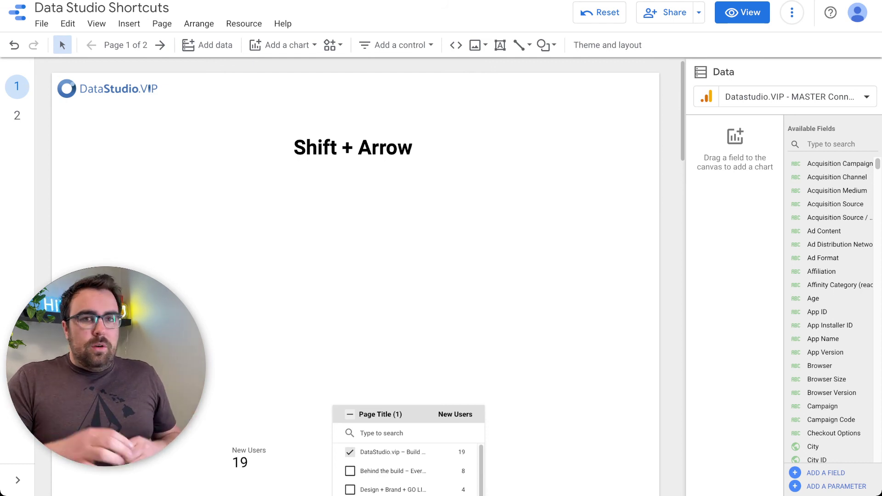
Try moving the "Command + Option + Arrow" banner group, undo that move, and stretch the group wider to the right
scroll(356, 276, "down", 10)
left_click_drag(243, 207, 405, 98)
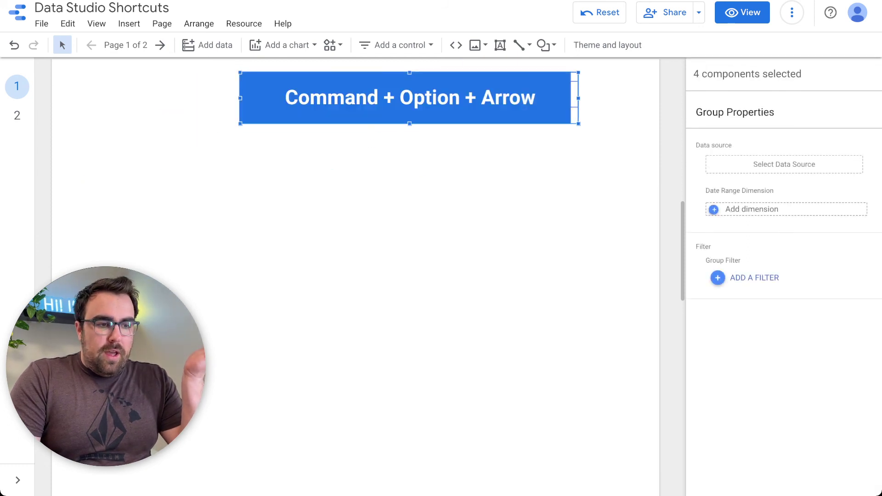
key("super+z")
left_click_drag(493, 213, 591, 213)
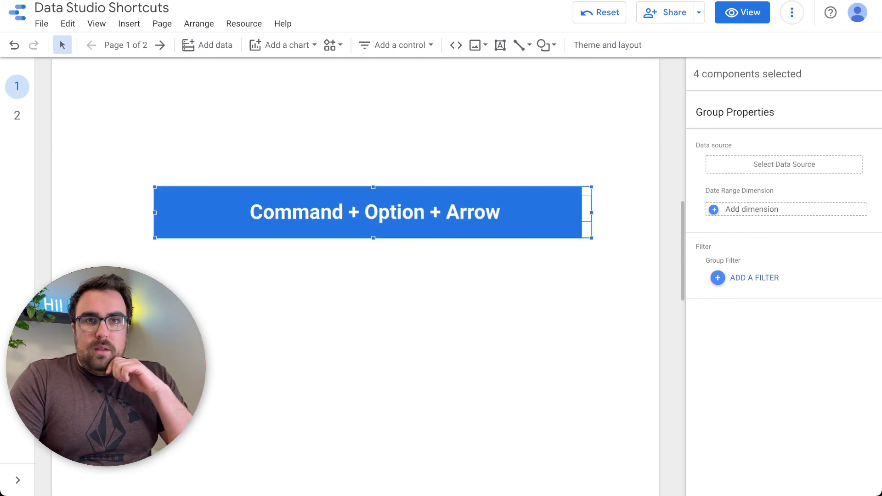